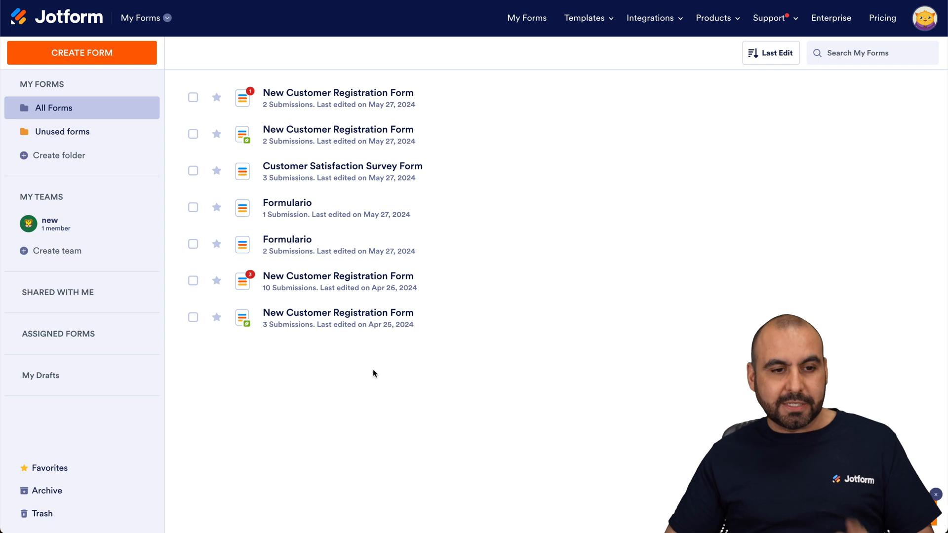
Create a new form from the New Customer Registration Form template
{"action": "left_click", "coordinate": [119, 60]}
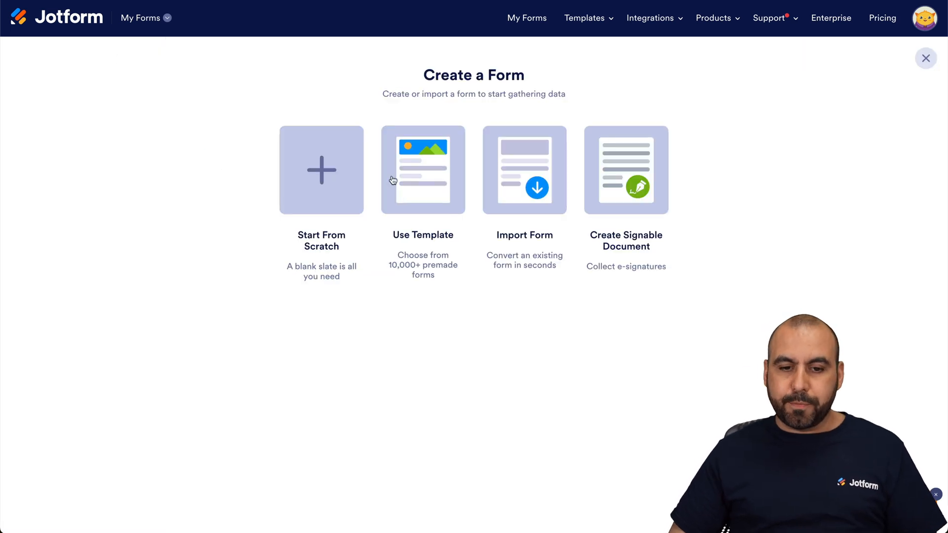
{"action": "left_click", "coordinate": [415, 189]}
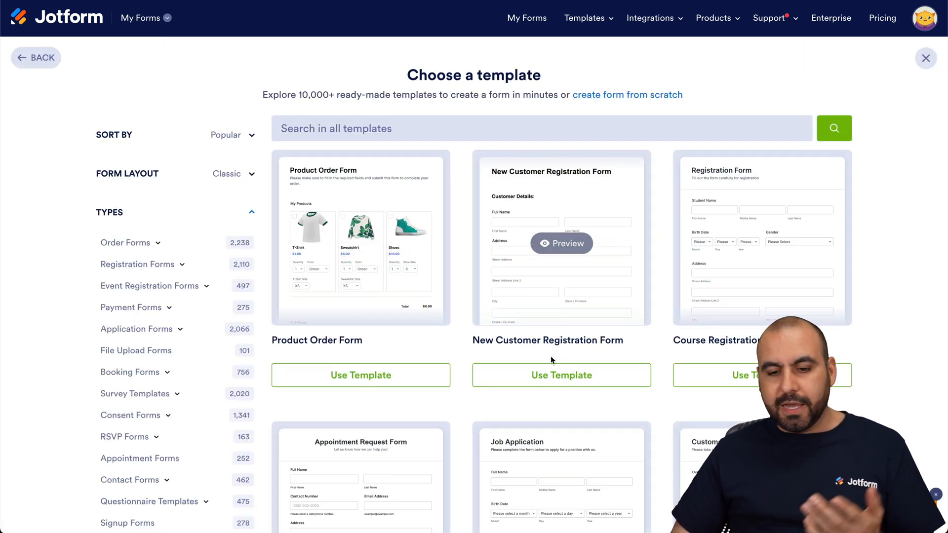
{"action": "left_click", "coordinate": [550, 375]}
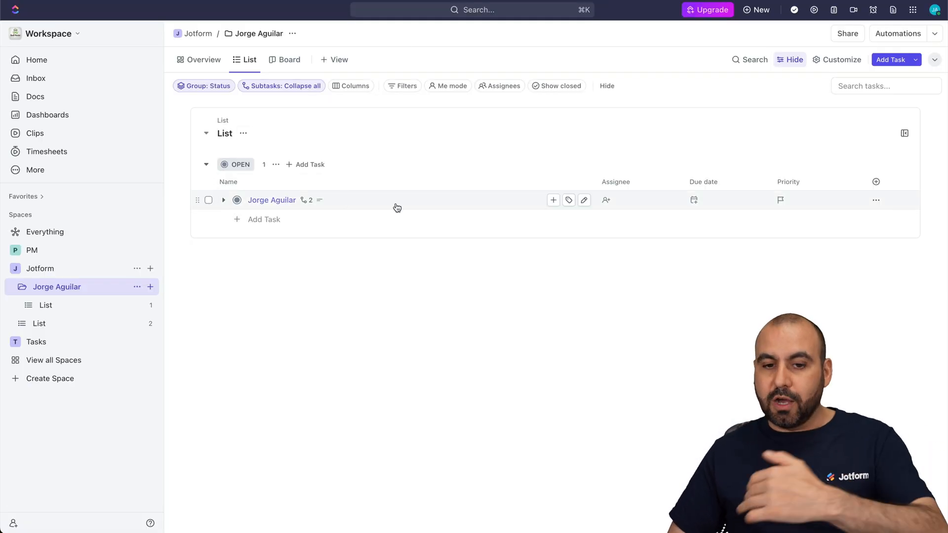
Switch to ClickUp and examine the details of the existing task in the Jotform space, then close it
{"action": "left_click", "coordinate": [265, 199]}
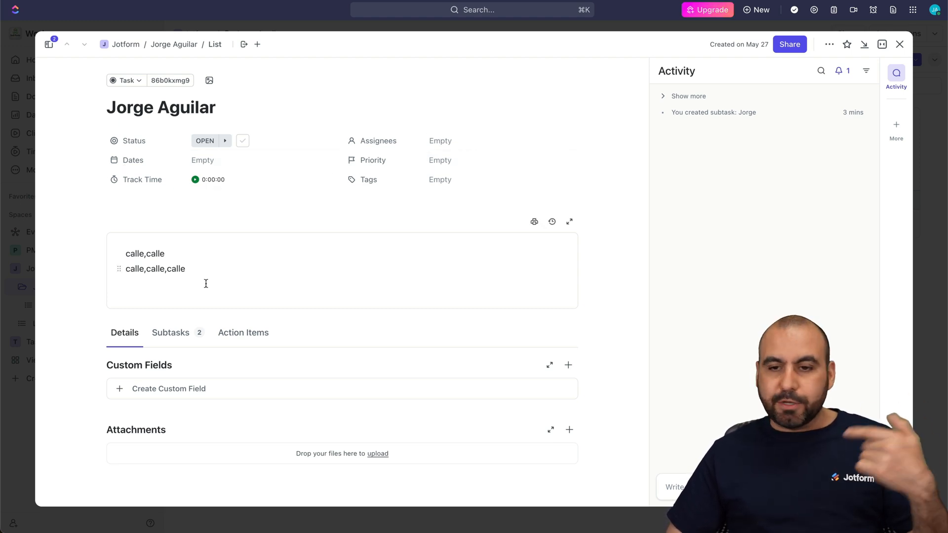
{"action": "left_click", "coordinate": [900, 43]}
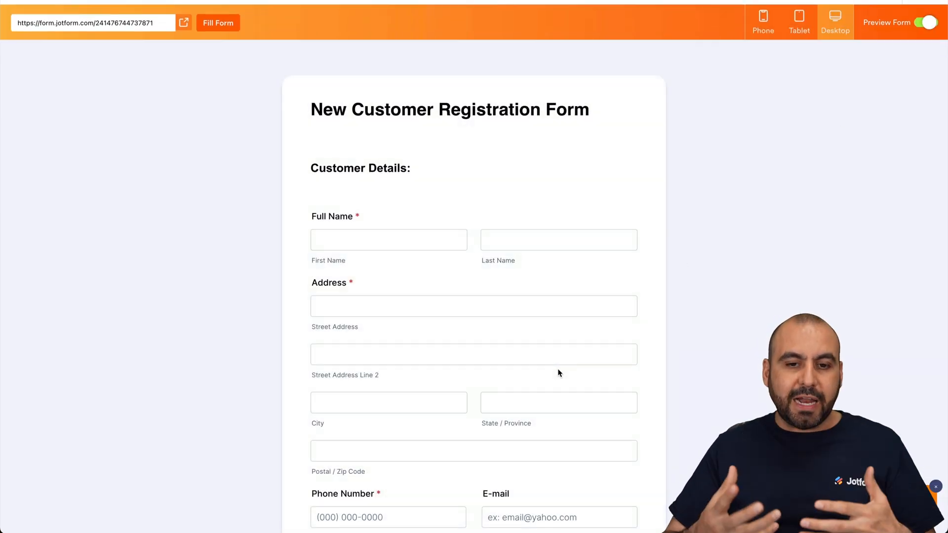
Switch to the Jotform form preview, fill the registration form with automatic sample data, submit it, and exit the preview
{"action": "left_click", "coordinate": [218, 24]}
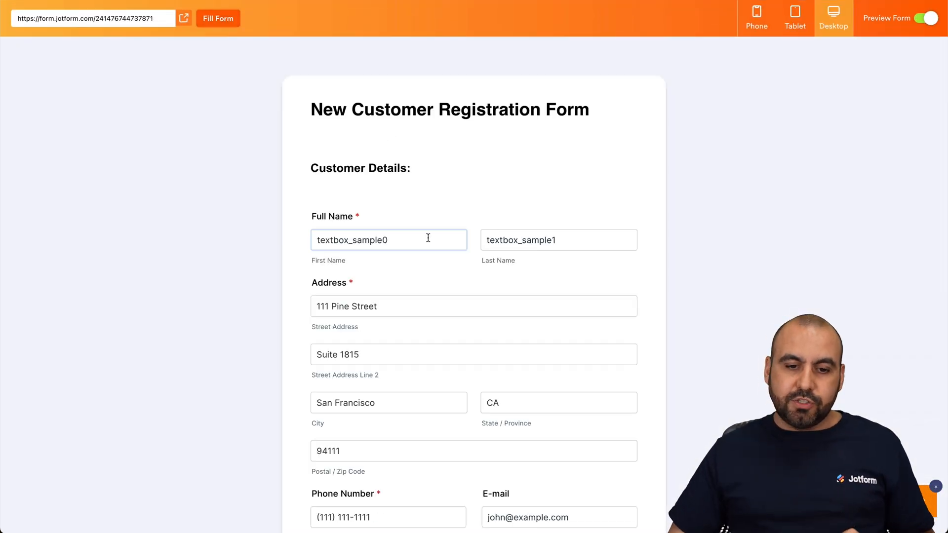
{"action": "scroll", "coordinate": [428, 238], "scroll_direction": "down", "scroll_amount": 20}
{"action": "left_click", "coordinate": [470, 501]}
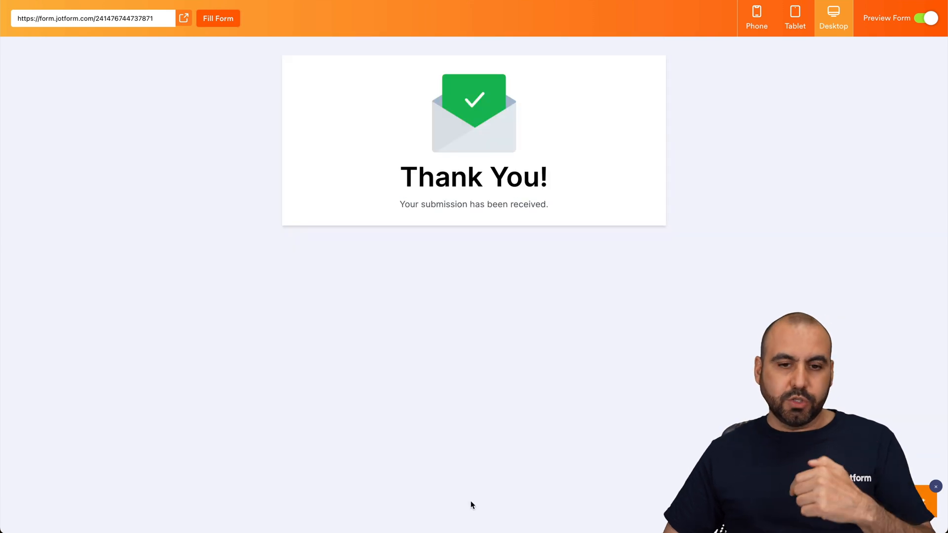
{"action": "left_click", "coordinate": [924, 20]}
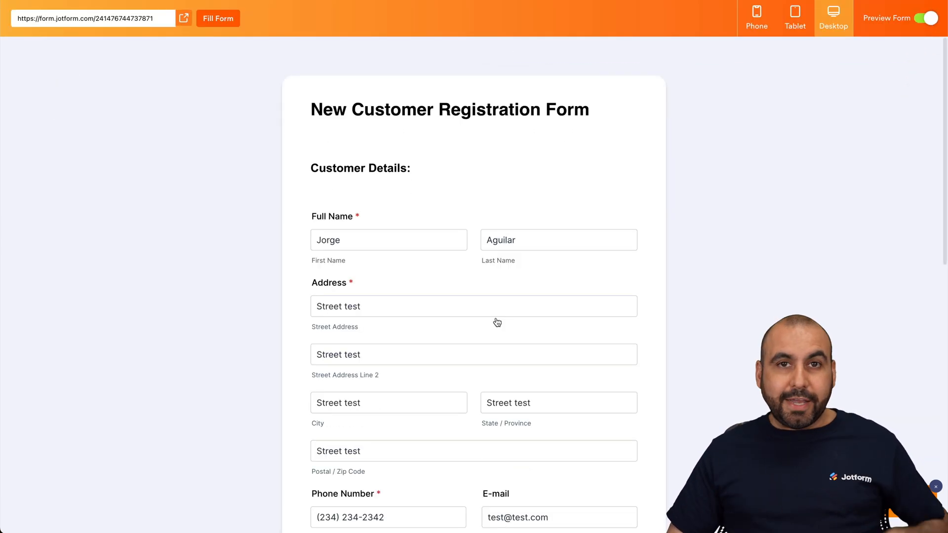
Submit a second test entry with the filled-in customer details and return to the form builder
{"action": "scroll", "coordinate": [389, 257], "scroll_direction": "down", "scroll_amount": 20}
{"action": "left_click", "coordinate": [461, 499]}
{"action": "left_click", "coordinate": [926, 19]}
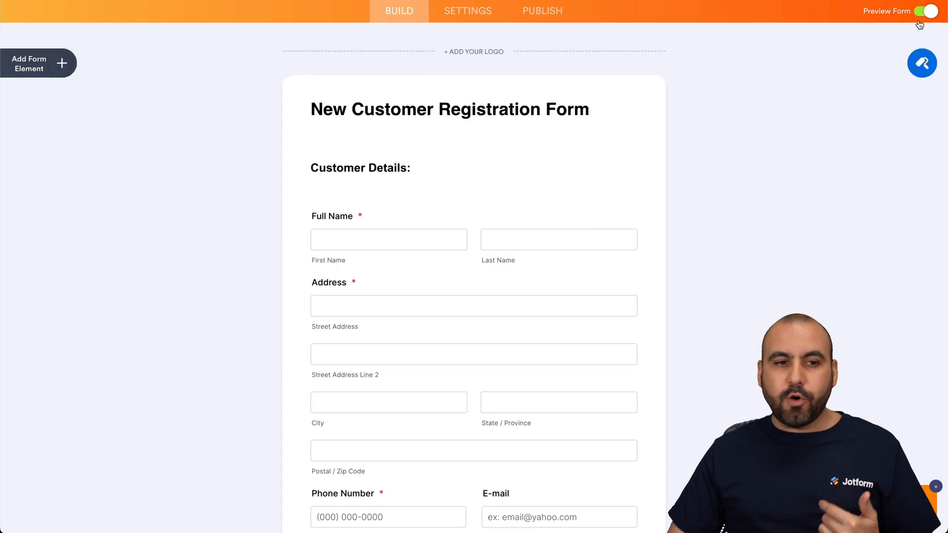
Open the New Customer Registration Form's submissions in Tables
{"action": "left_click", "coordinate": [162, 16]}
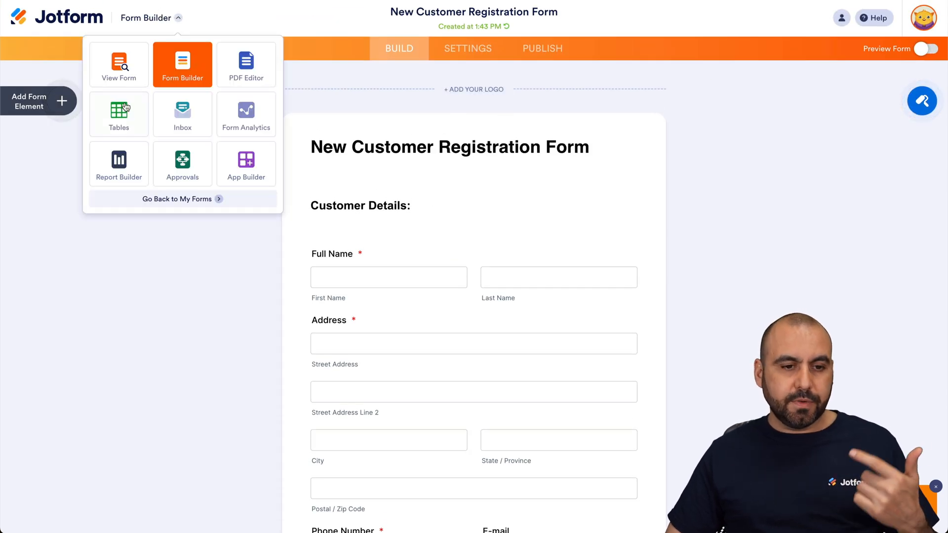
{"action": "left_click", "coordinate": [119, 113]}
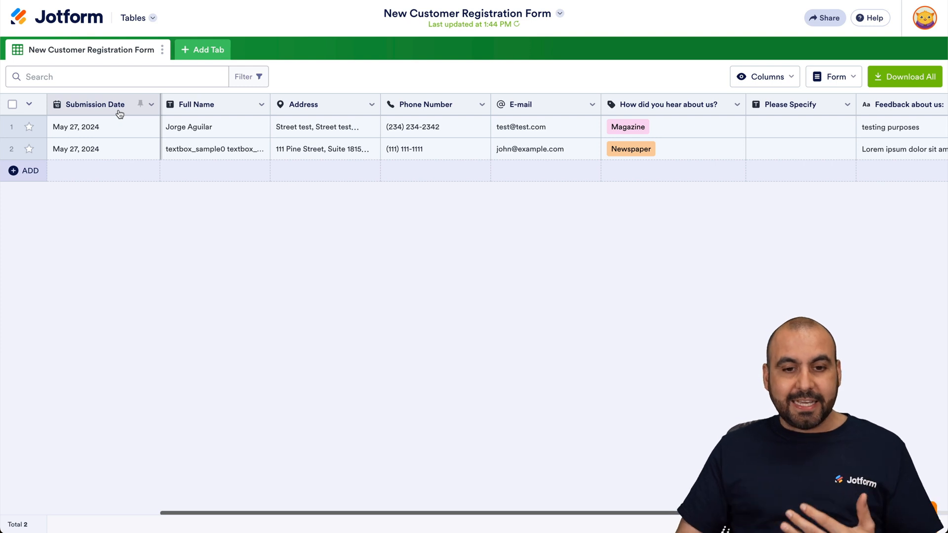
{"action": "mouse_move", "coordinate": [266, 127]}
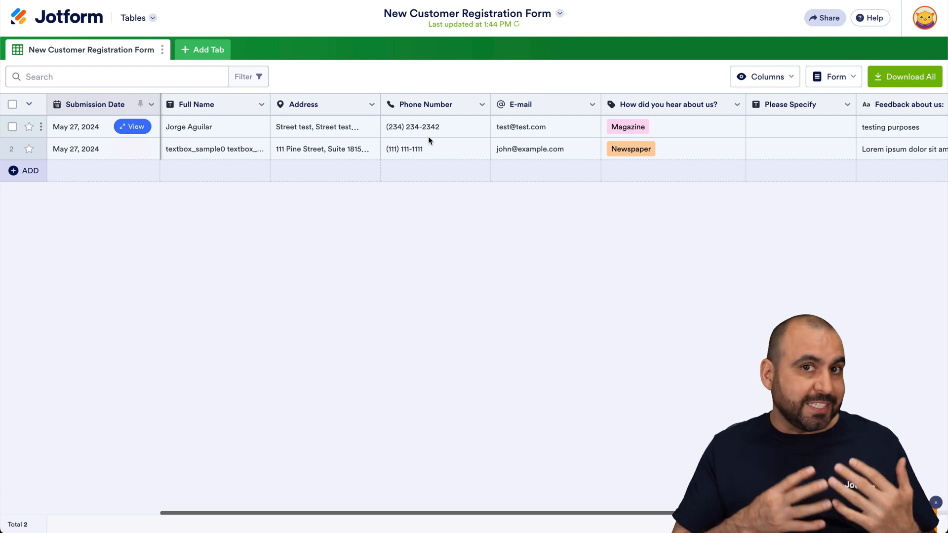
Add a Send Data to Other Apps button column named "Create a task" at the end of the table
{"action": "scroll", "coordinate": [581, 127], "scroll_direction": "right", "scroll_amount": 10}
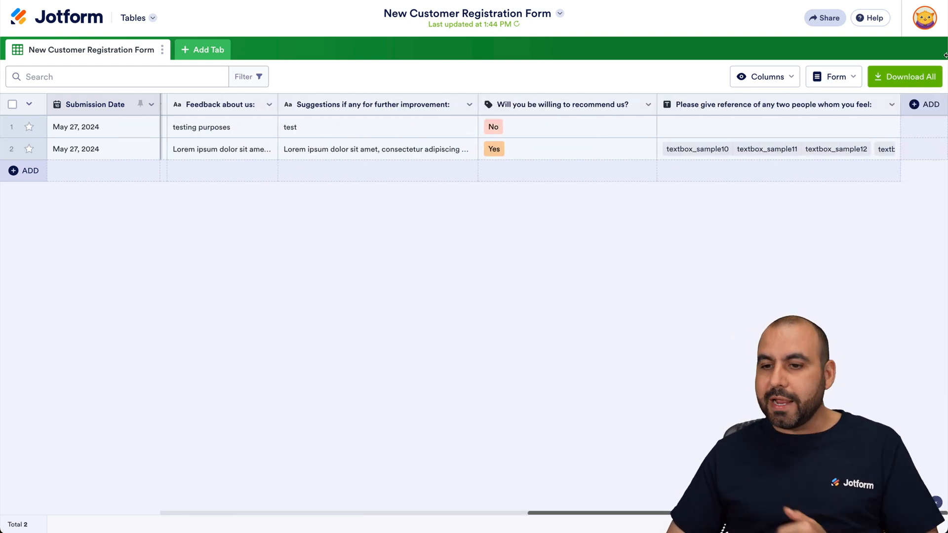
{"action": "left_click", "coordinate": [924, 104]}
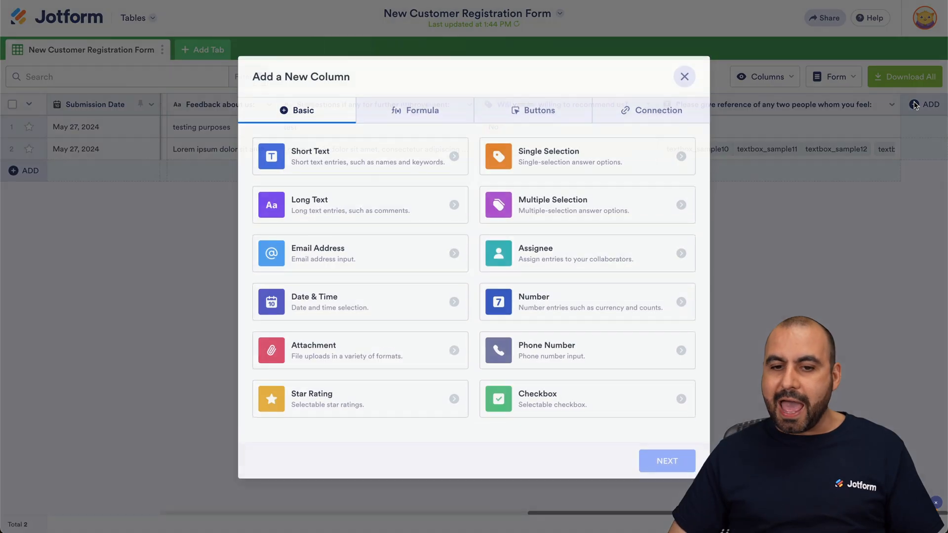
{"action": "left_click", "coordinate": [555, 111]}
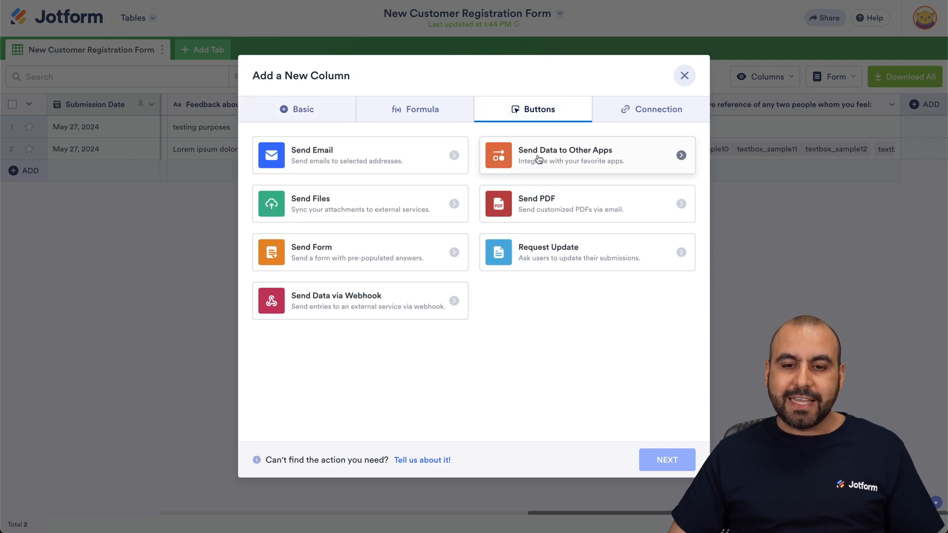
{"action": "left_click", "coordinate": [570, 158]}
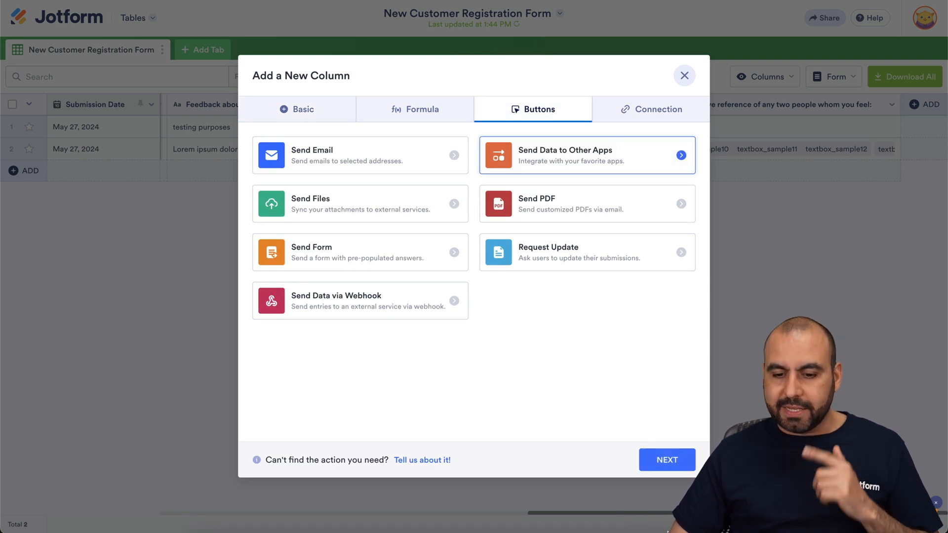
{"action": "left_click", "coordinate": [667, 460]}
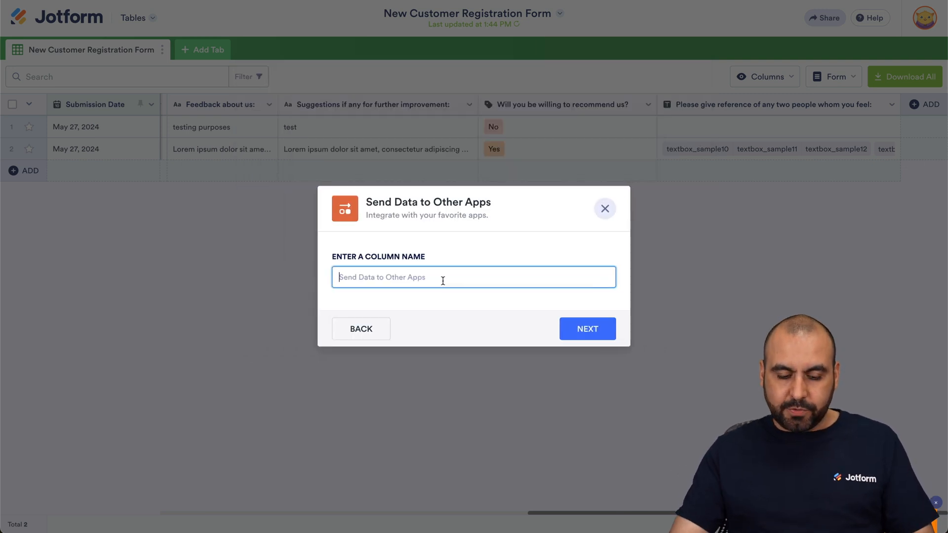
{"action": "type", "text": "Create a task"}
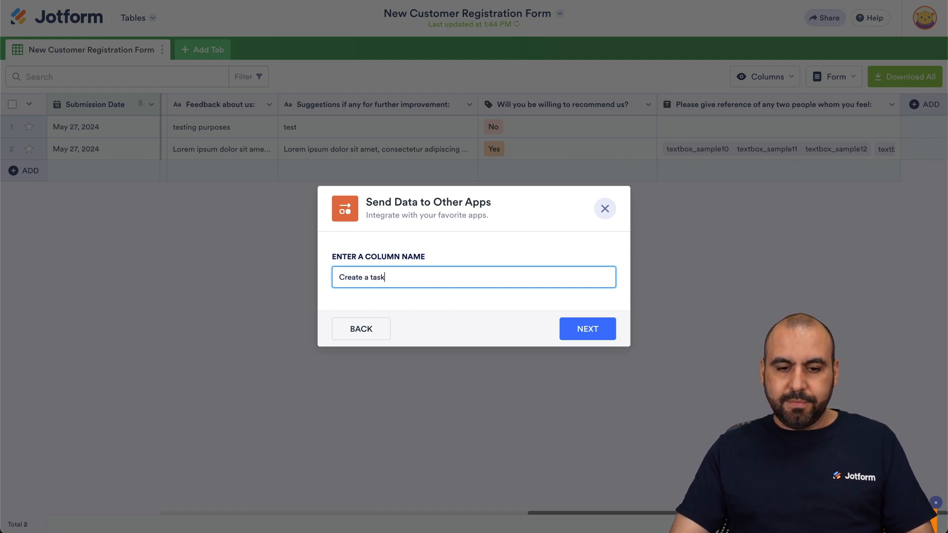
{"action": "left_click", "coordinate": [588, 339]}
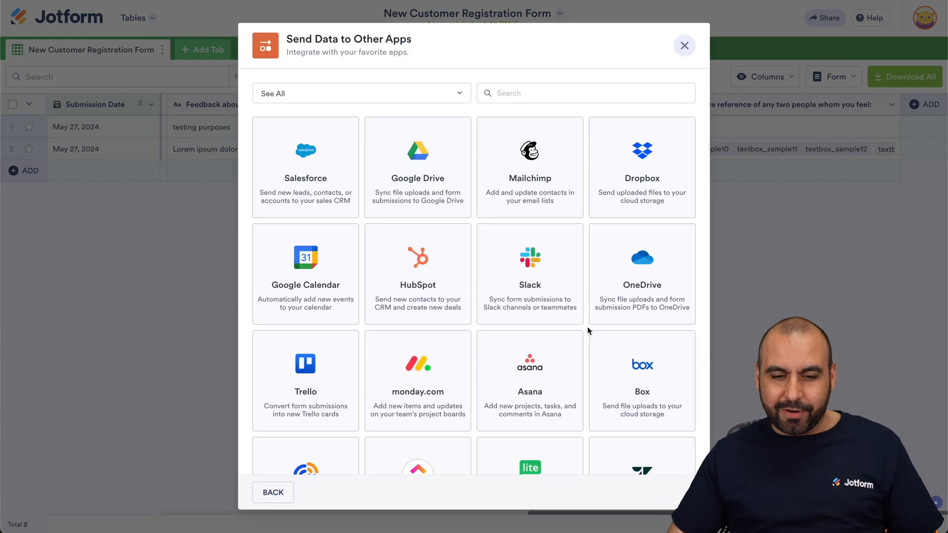
Choose ClickUp as the integration and connect the ClickUp account's Workspace to Jotform
{"action": "scroll", "coordinate": [451, 398], "scroll_direction": "down", "scroll_amount": 3}
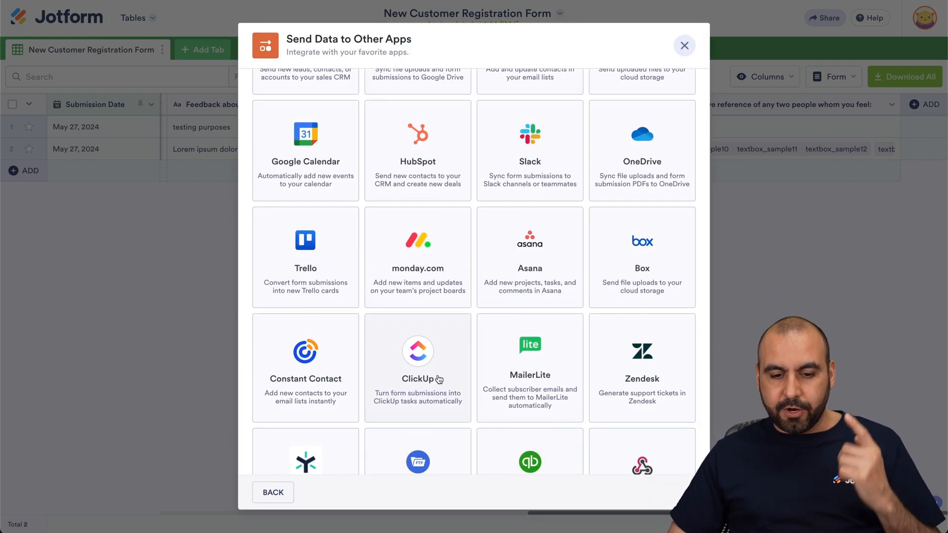
{"action": "left_click", "coordinate": [435, 382]}
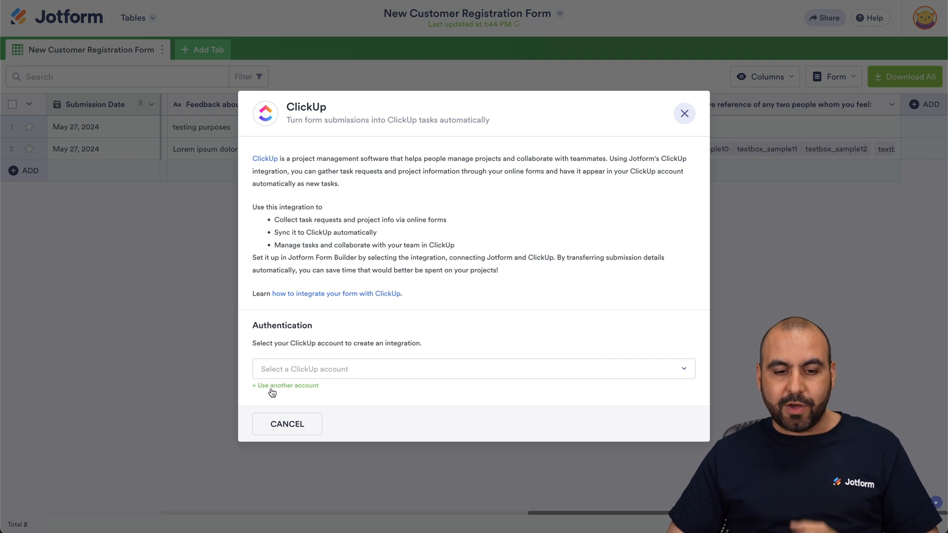
{"action": "left_click", "coordinate": [291, 386]}
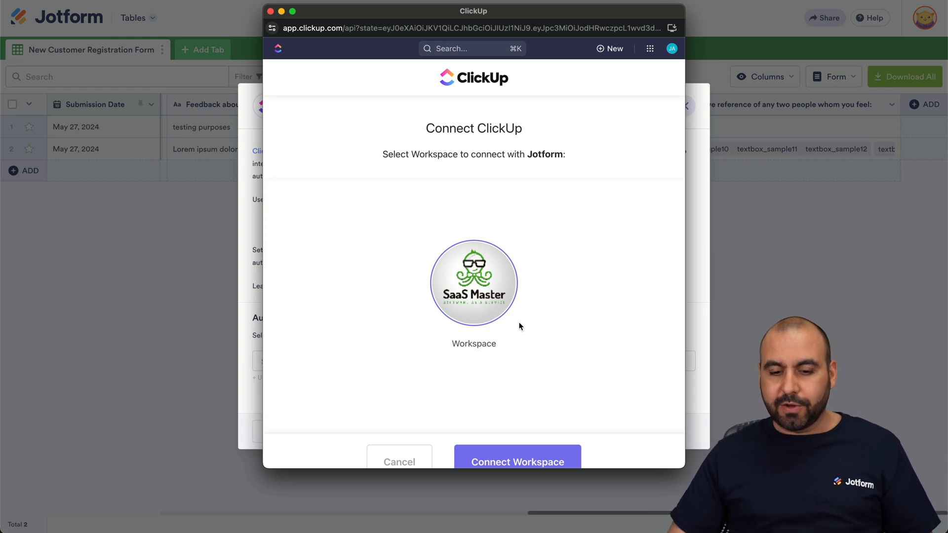
{"action": "left_click", "coordinate": [509, 447]}
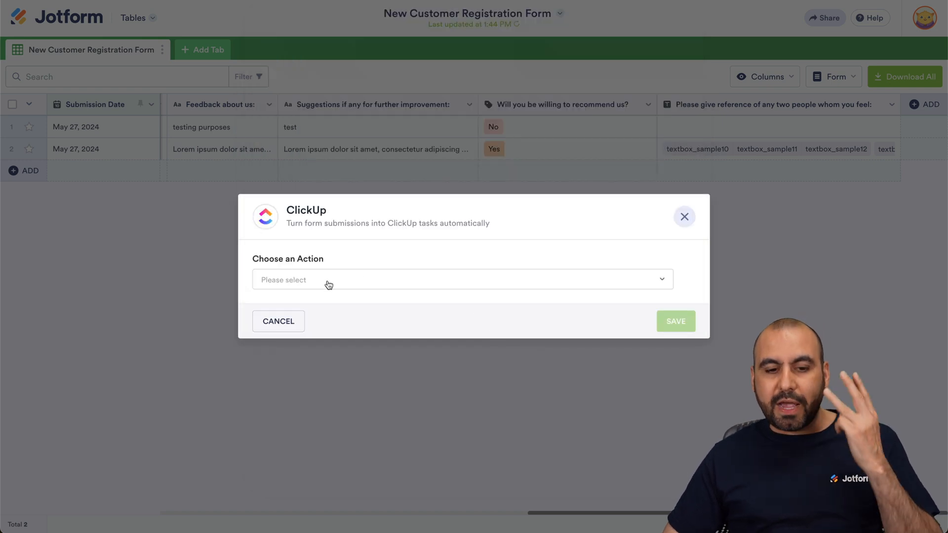
Set the ClickUp action to Create Task, keeping Workspace as the workspace and choosing the Jotform space
{"action": "left_click", "coordinate": [329, 285]}
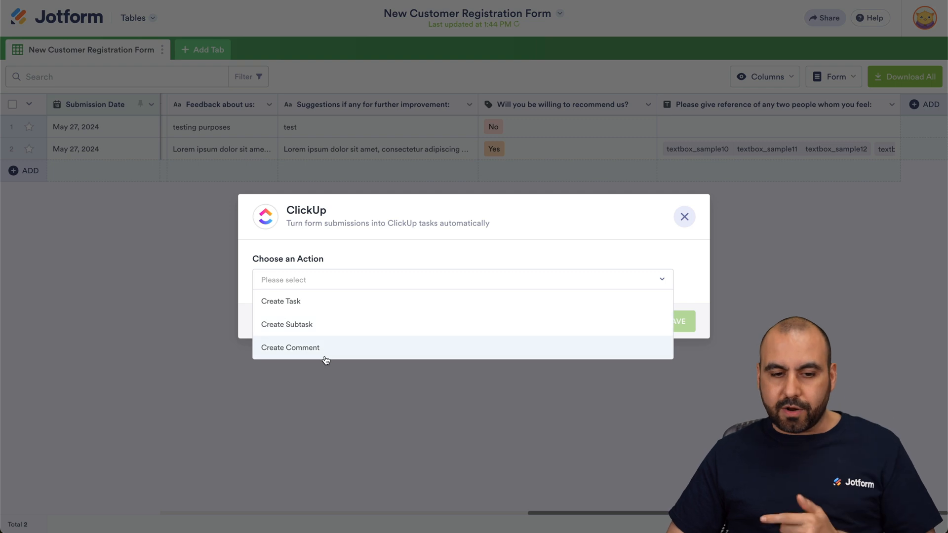
{"action": "left_click", "coordinate": [309, 303]}
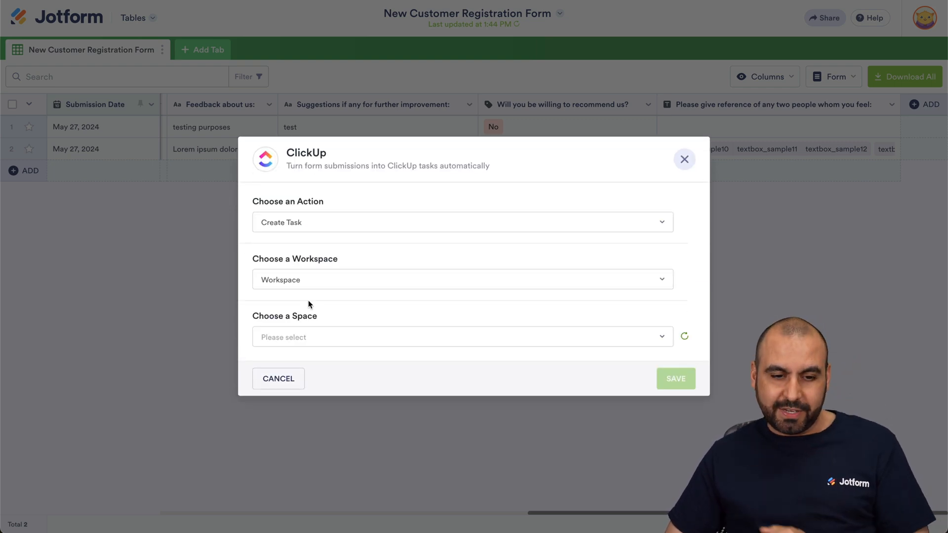
{"action": "left_click", "coordinate": [328, 284]}
{"action": "left_click", "coordinate": [329, 283]}
{"action": "left_click", "coordinate": [311, 340]}
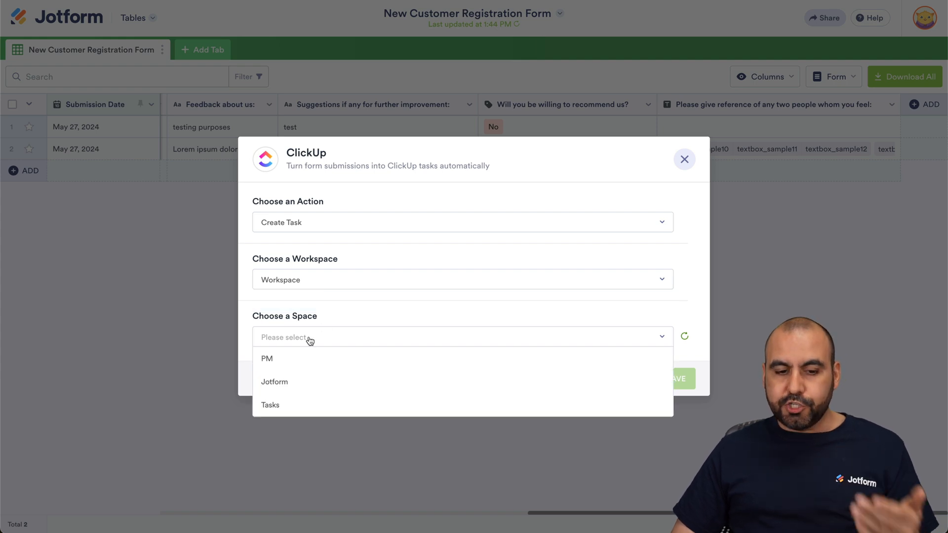
{"action": "left_click", "coordinate": [298, 381]}
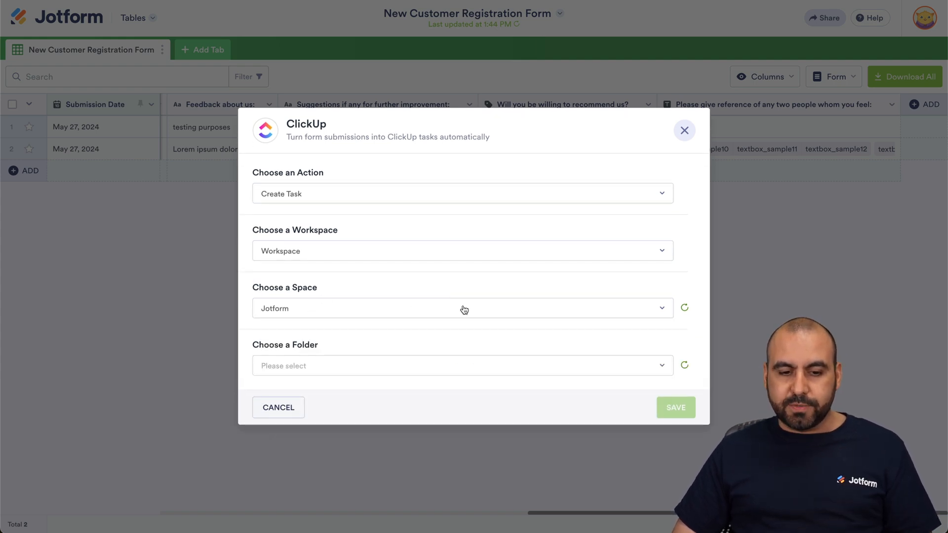
Choose the folder named after the customer and its list "List" as the destination for new tasks
{"action": "left_click", "coordinate": [364, 364]}
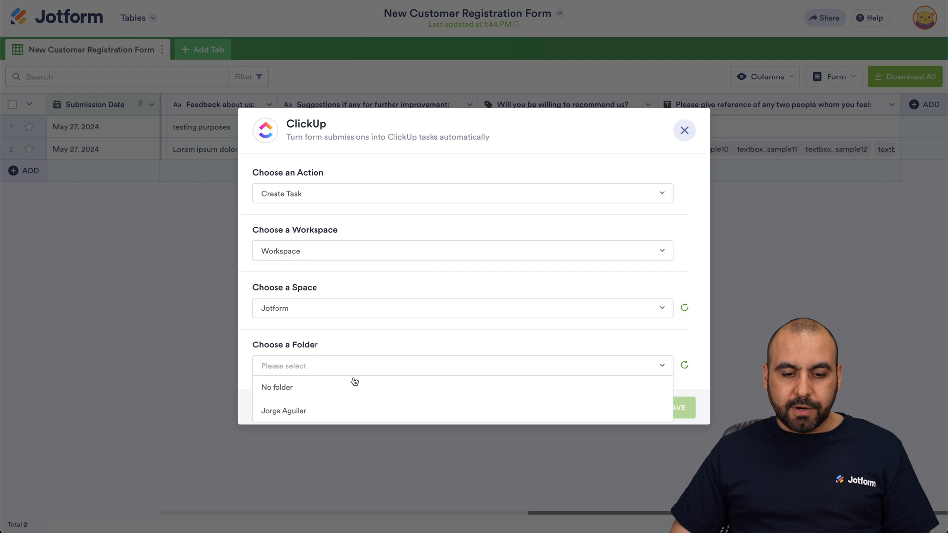
{"action": "left_click", "coordinate": [300, 412]}
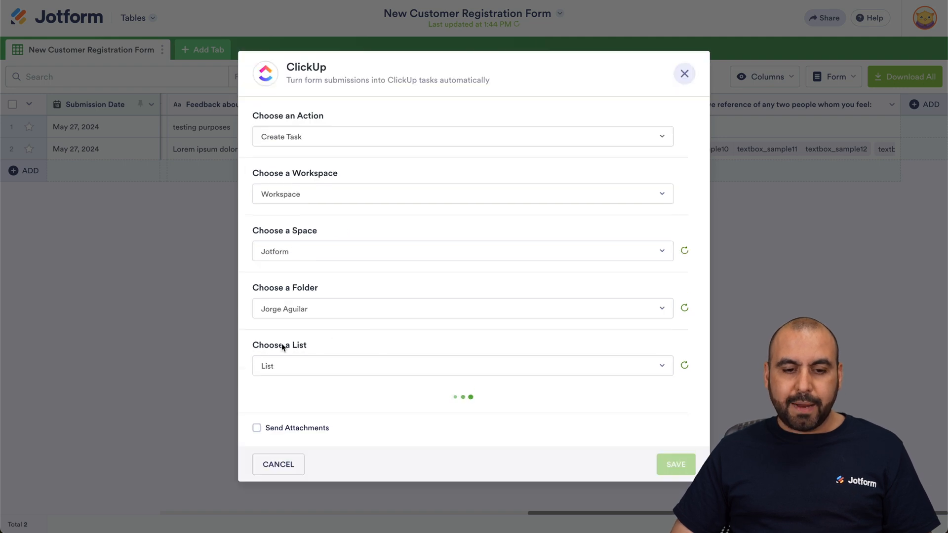
{"action": "left_click", "coordinate": [391, 374]}
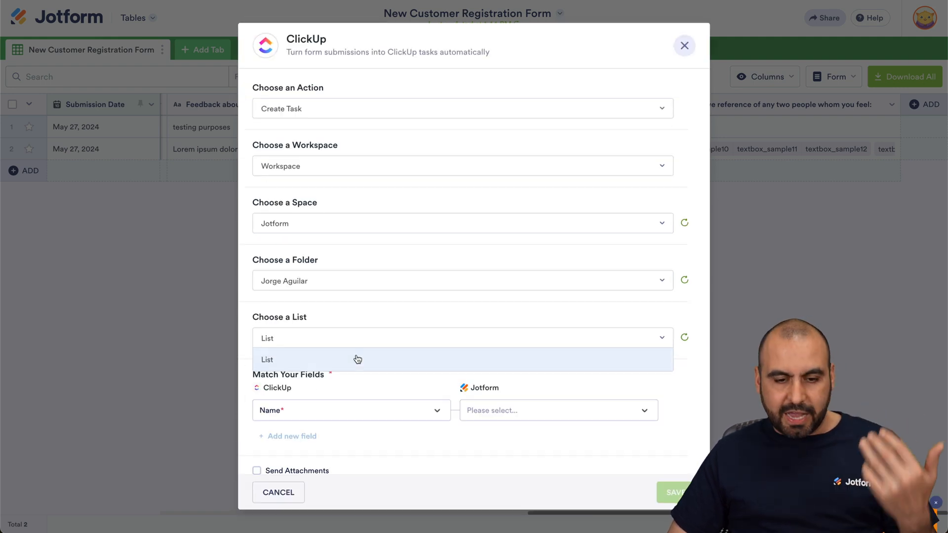
{"action": "left_click", "coordinate": [377, 350]}
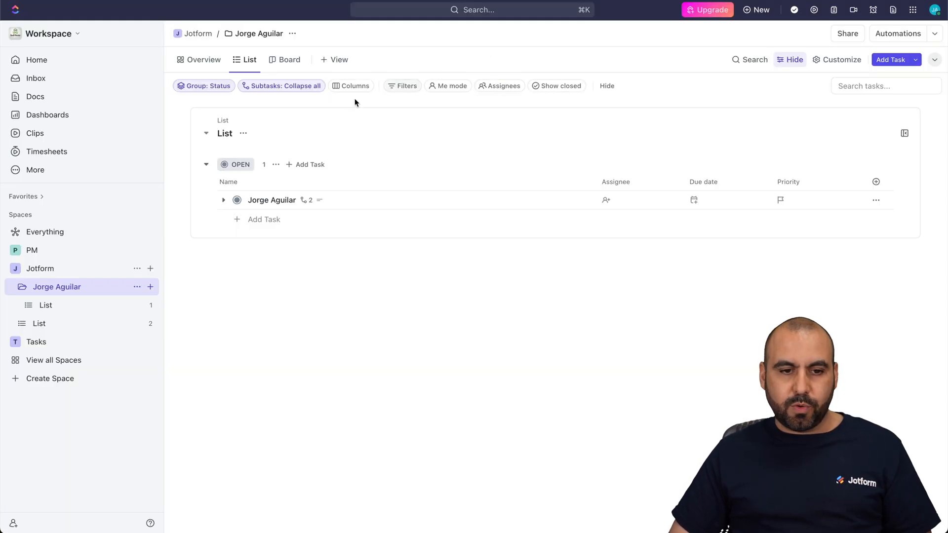
Switch to ClickUp and check the List view of the destination folder
{"action": "left_click", "coordinate": [248, 61]}
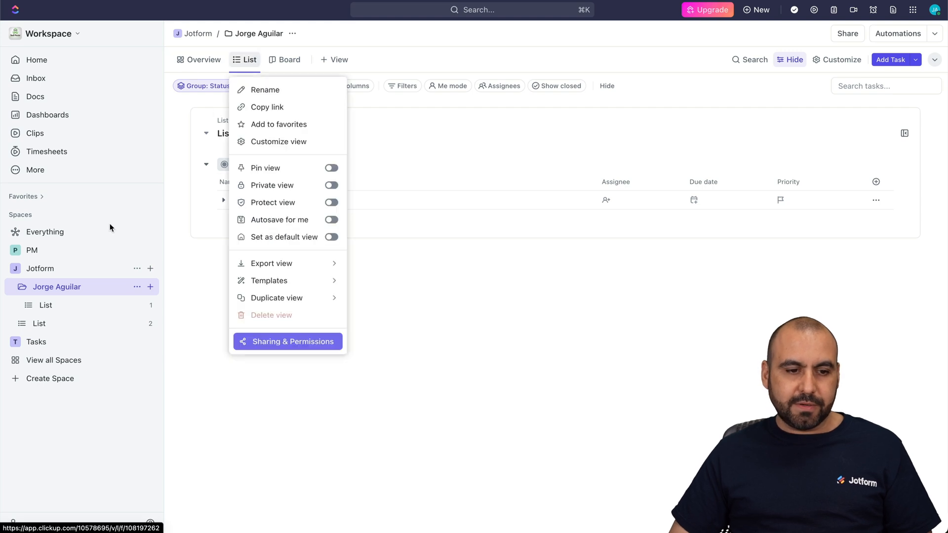
{"action": "key", "text": "Escape"}
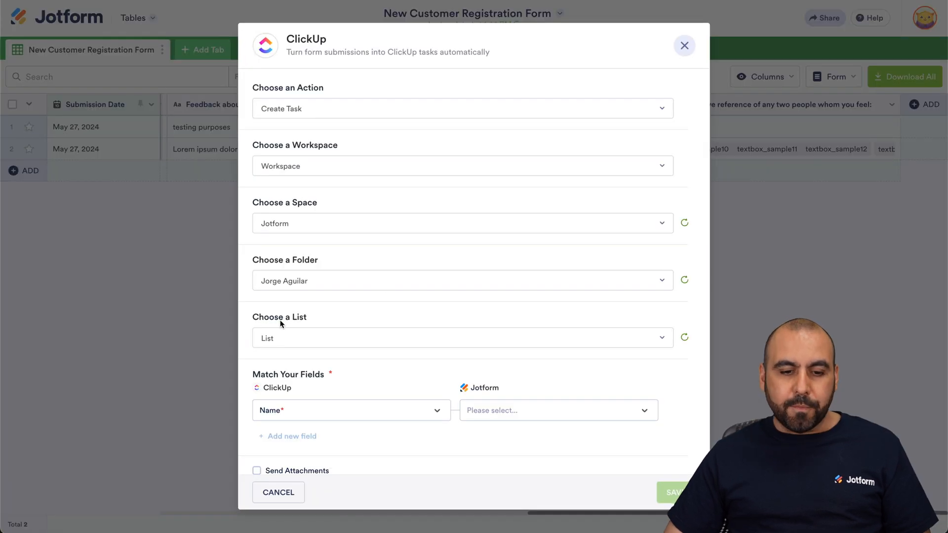
Match the ClickUp Name field to the form's Full Name, and add a Description field matched to Address
{"action": "scroll", "coordinate": [380, 392], "scroll_direction": "down", "scroll_amount": 1}
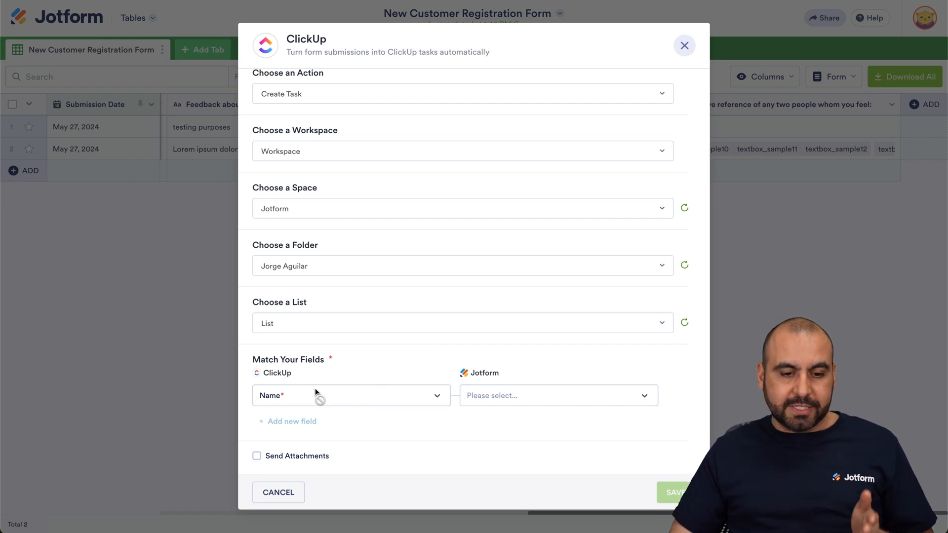
{"action": "left_click", "coordinate": [517, 396]}
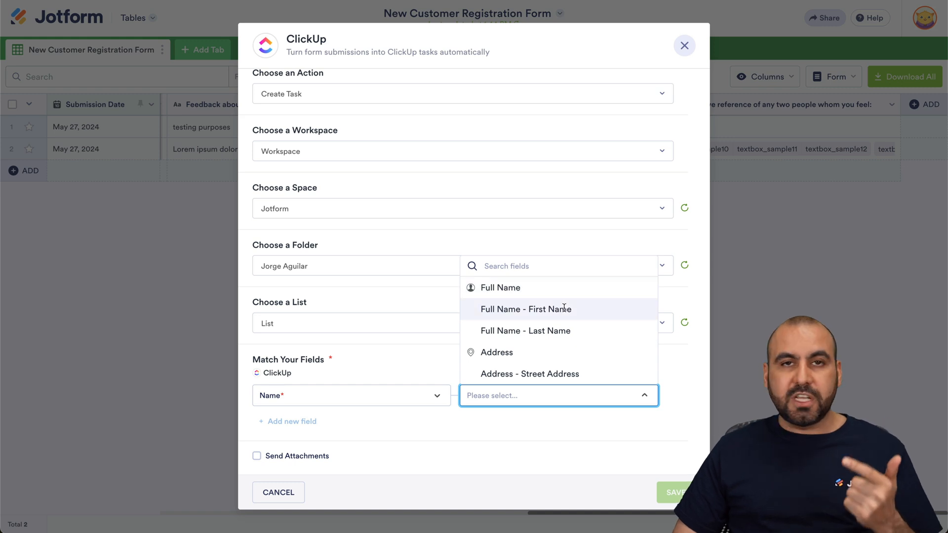
{"action": "left_click", "coordinate": [537, 290]}
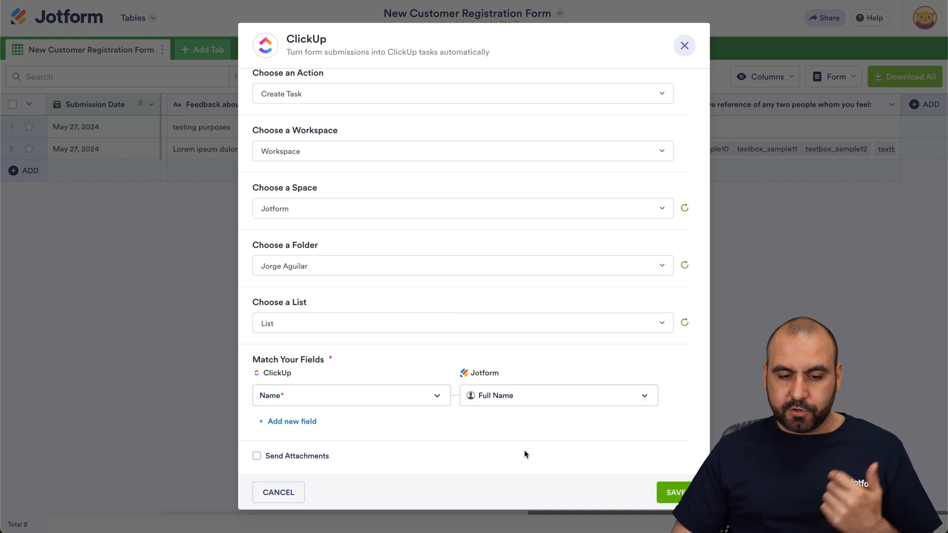
{"action": "left_click", "coordinate": [300, 420]}
{"action": "left_click", "coordinate": [343, 423]}
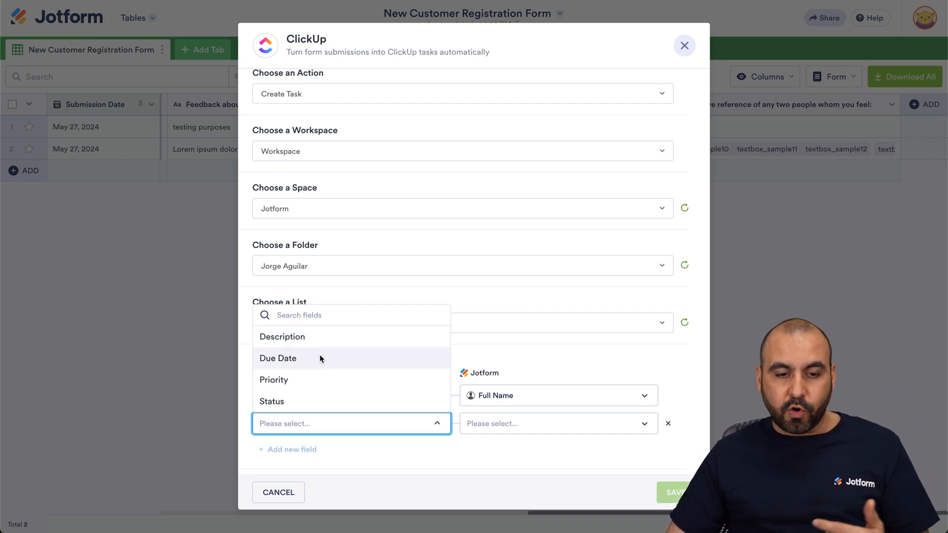
{"action": "left_click", "coordinate": [276, 336]}
{"action": "left_click", "coordinate": [543, 424]}
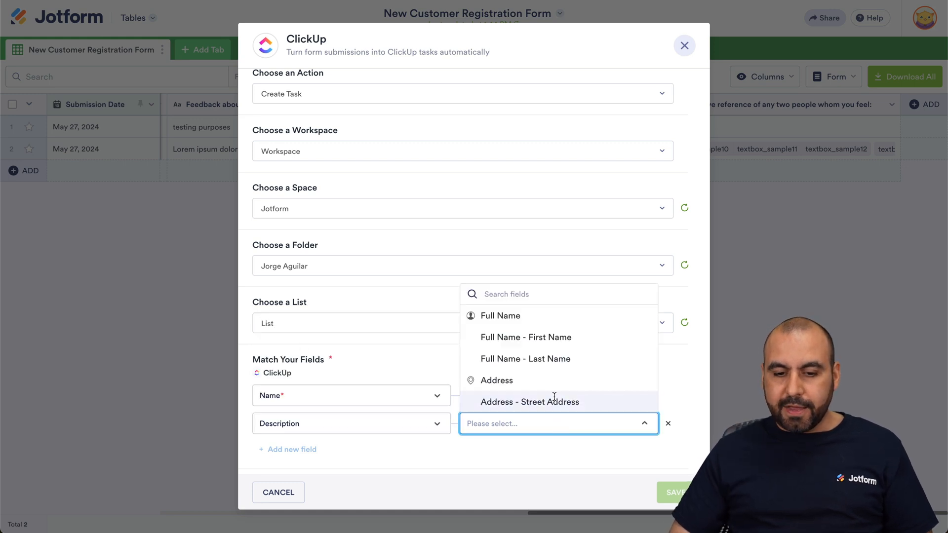
{"action": "left_click", "coordinate": [545, 384]}
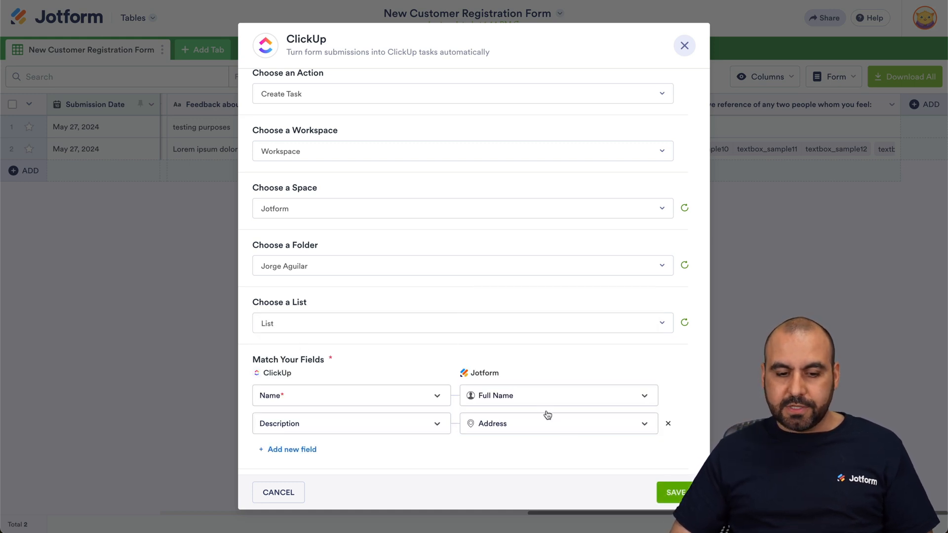
Save the Create Task action and the ClickUp integration, and create the button column in the table
{"action": "left_click", "coordinate": [670, 493]}
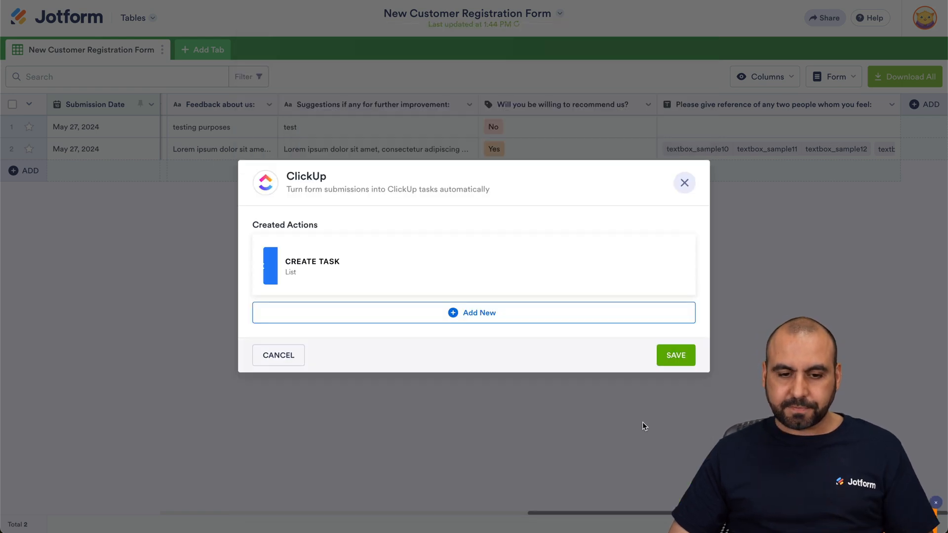
{"action": "left_click", "coordinate": [675, 357]}
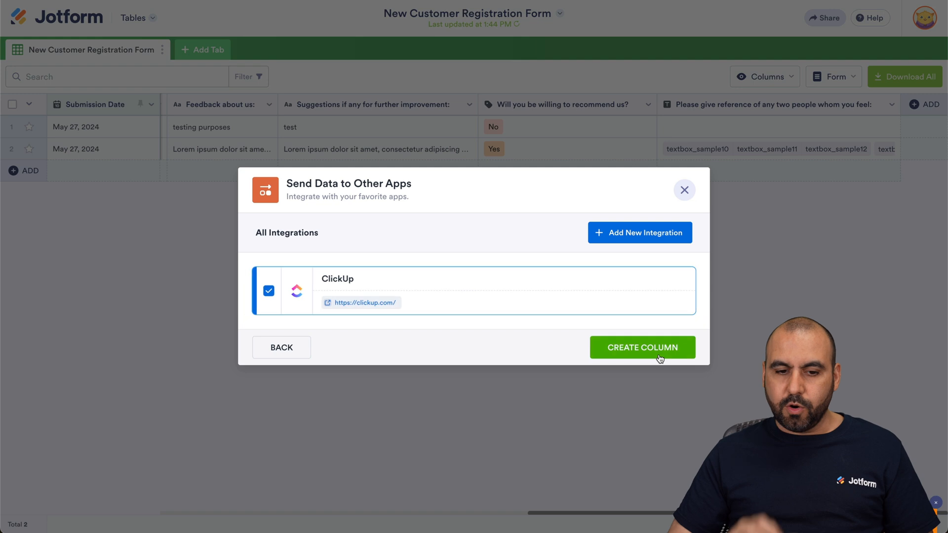
{"action": "left_click", "coordinate": [660, 356]}
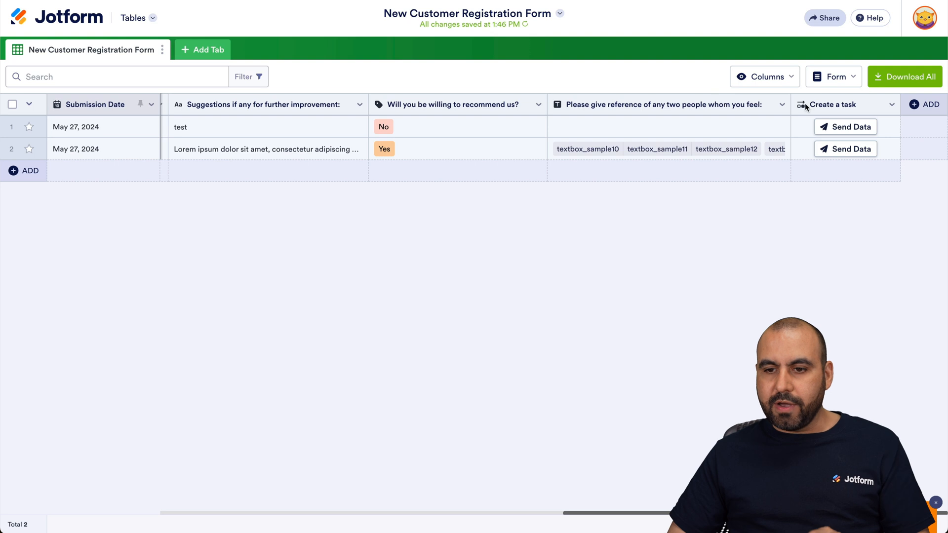
Send the second submission's data to ClickUp from its Create a task column
{"action": "scroll", "coordinate": [478, 147], "scroll_direction": "left", "scroll_amount": 10}
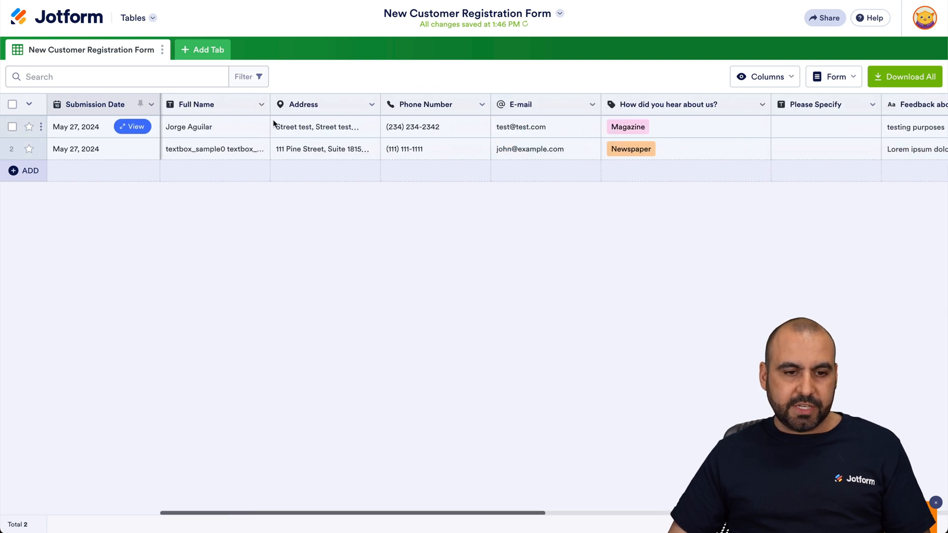
{"action": "scroll", "coordinate": [281, 148], "scroll_direction": "right", "scroll_amount": 10}
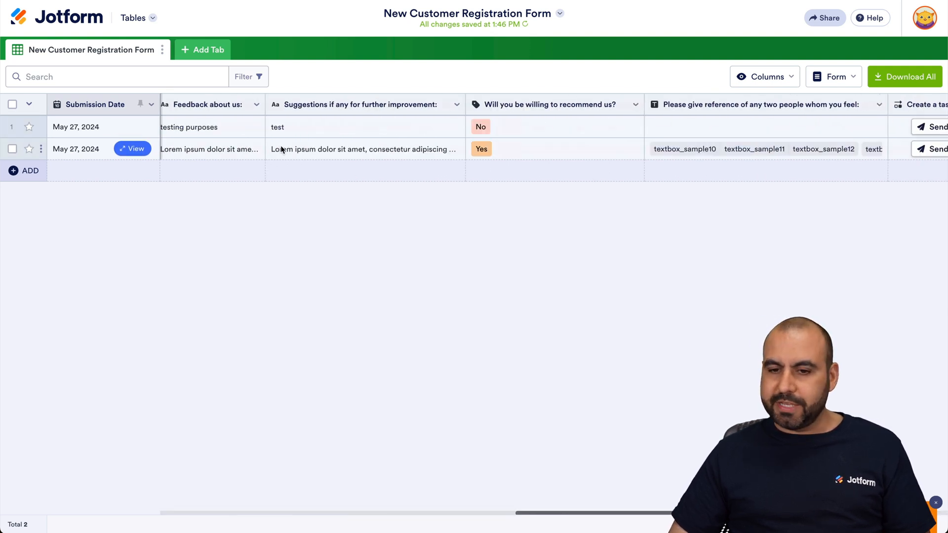
{"action": "scroll", "coordinate": [280, 148], "scroll_direction": "right", "scroll_amount": 3}
{"action": "left_click", "coordinate": [835, 149]}
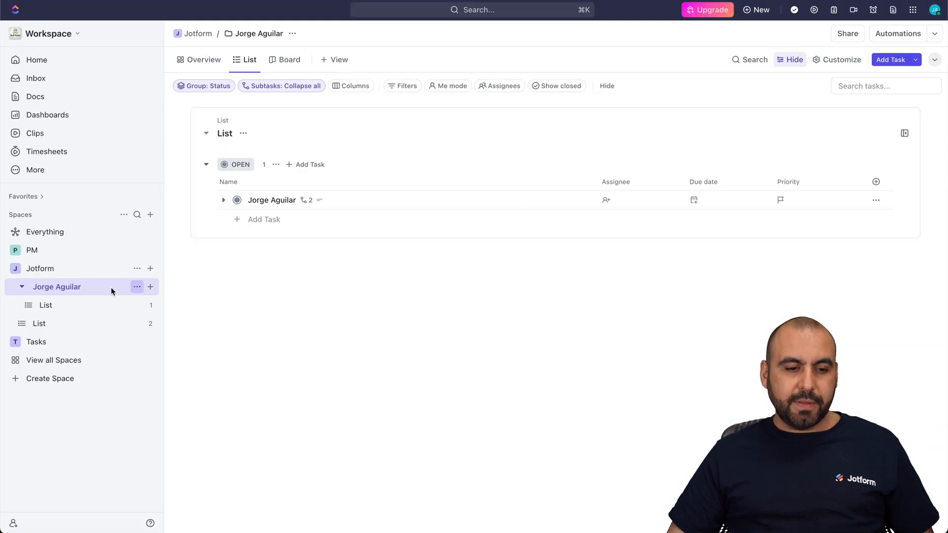
Switch to ClickUp, open the customer folder's List and check the details of the task textbox_sample0 textbox_sample1
{"action": "left_click", "coordinate": [47, 310]}
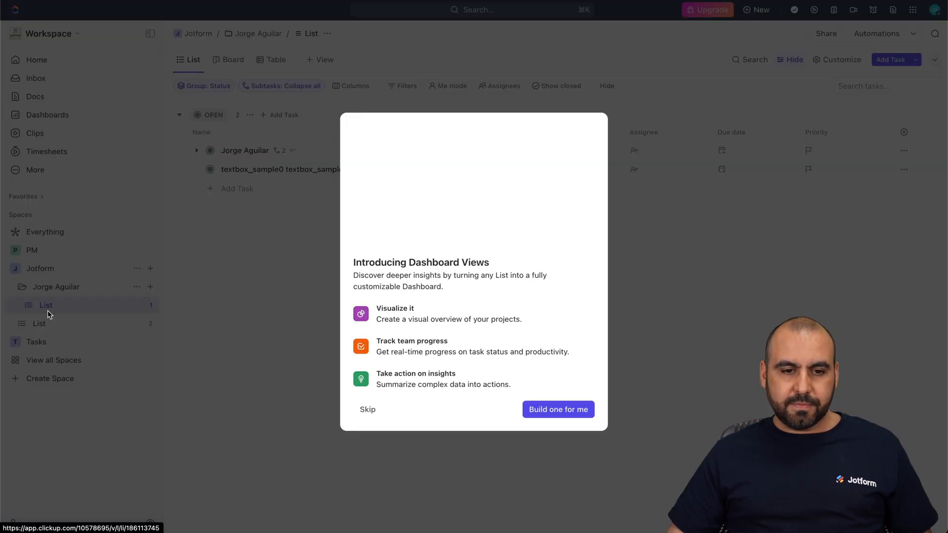
{"action": "left_click", "coordinate": [375, 410]}
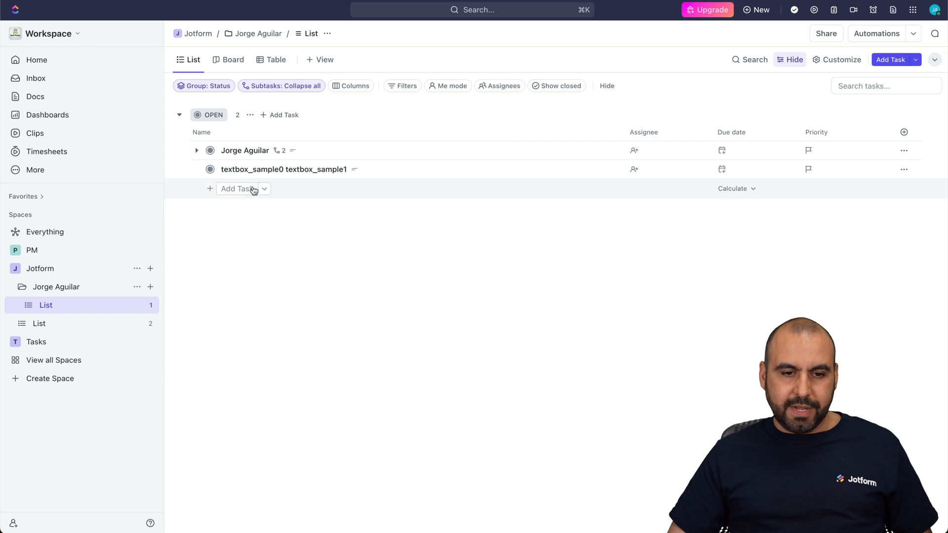
{"action": "left_click", "coordinate": [294, 170]}
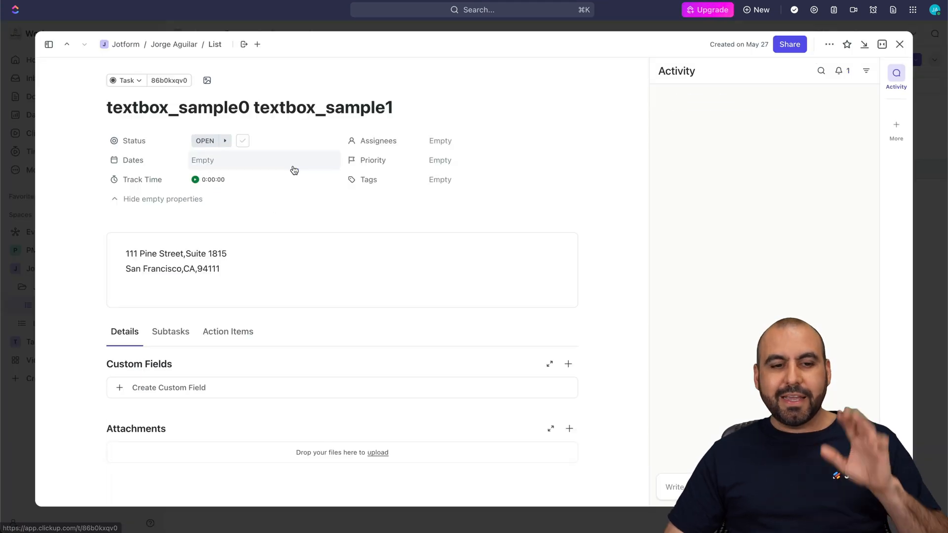
{"action": "left_click", "coordinate": [902, 45]}
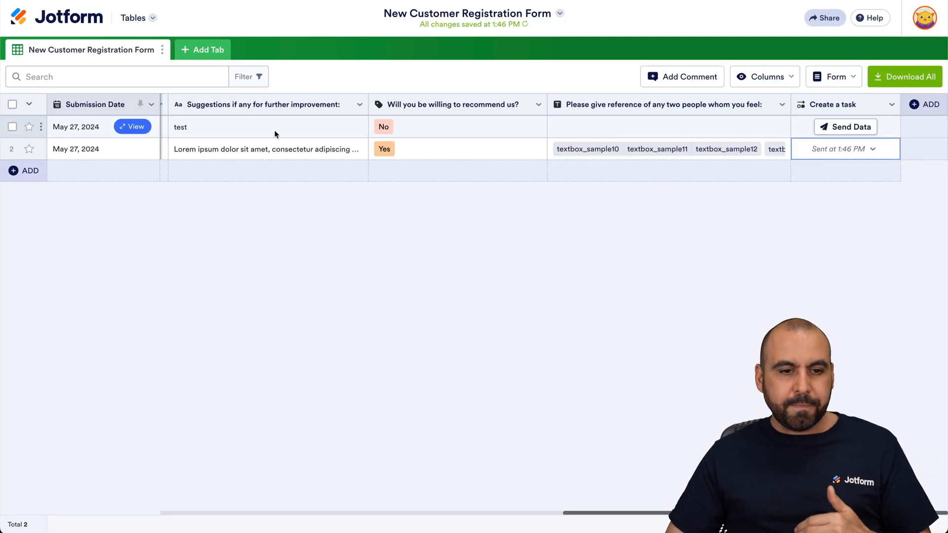
Switch back to Jotform Tables and append 2 to both the first and last name in the first submission
{"action": "scroll", "coordinate": [269, 133], "scroll_direction": "left", "scroll_amount": 10}
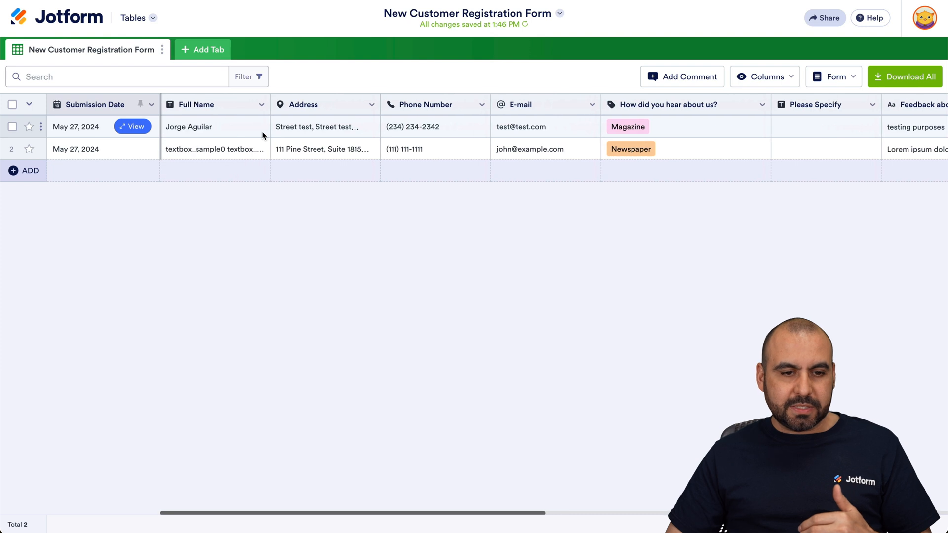
{"action": "left_click", "coordinate": [212, 127]}
{"action": "left_click", "coordinate": [215, 126]}
{"action": "type", "text": "2"}
{"action": "left_click", "coordinate": [315, 161]}
{"action": "type", "text": "2"}
{"action": "key", "text": "Return"}
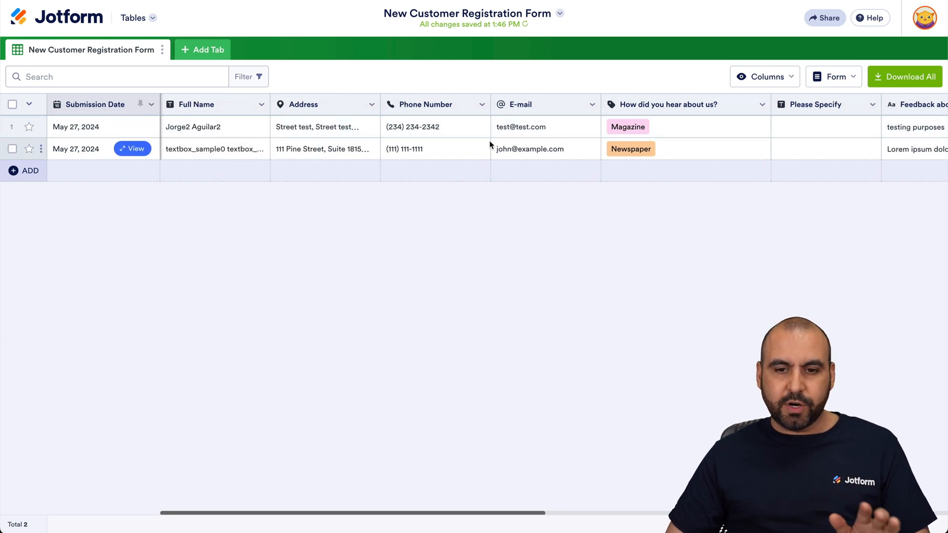
Send the first submission's data to ClickUp from its Create a task column and view the resend option
{"action": "scroll", "coordinate": [497, 140], "scroll_direction": "right", "scroll_amount": 10}
{"action": "scroll", "coordinate": [497, 140], "scroll_direction": "right", "scroll_amount": 5}
{"action": "left_click", "coordinate": [845, 126]}
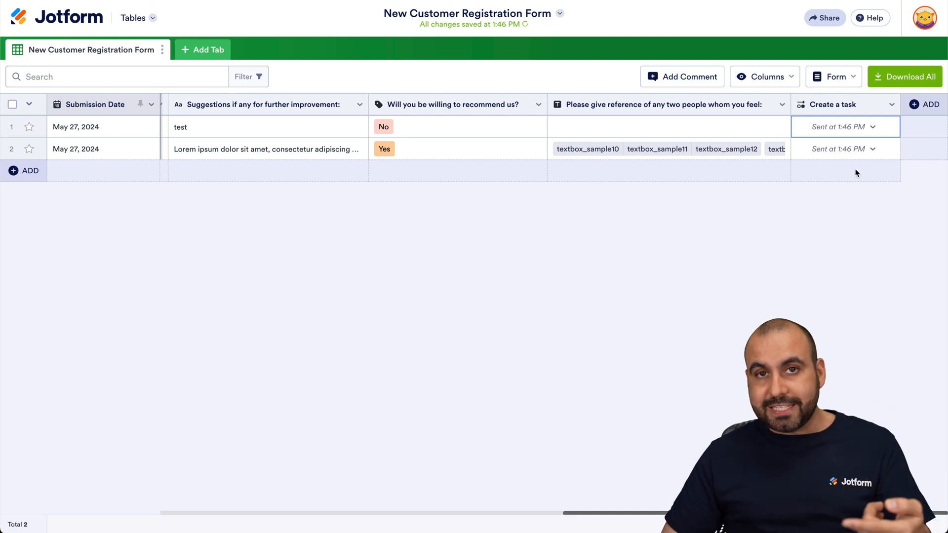
{"action": "left_click", "coordinate": [873, 128]}
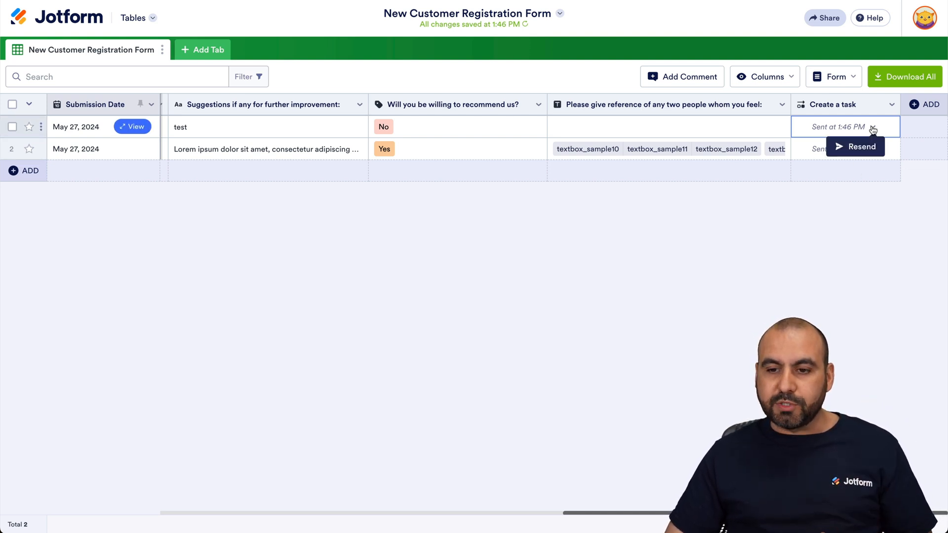
{"action": "left_click", "coordinate": [820, 214]}
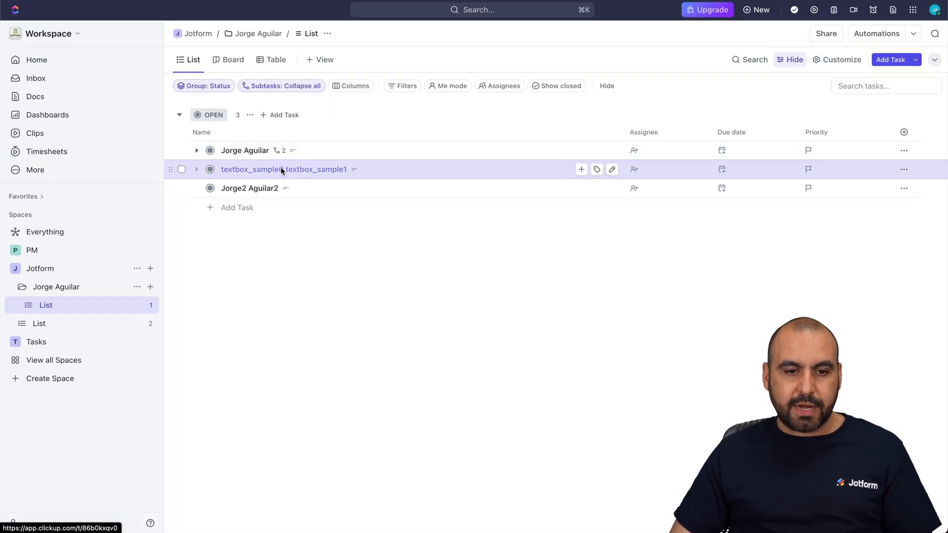
Switch to ClickUp and view the subtasks of the task textbox_sample0 textbox_sample1
{"action": "left_click", "coordinate": [281, 170]}
{"action": "left_click", "coordinate": [171, 332]}
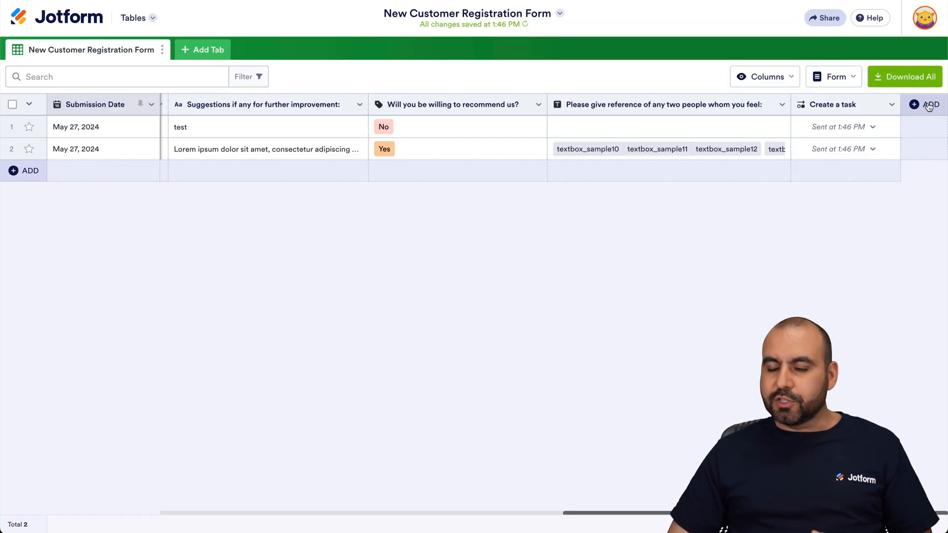
Switch back to Jotform Tables and set up a new Send Data to Other Apps button column named "Sub Task"
{"action": "left_click", "coordinate": [928, 106]}
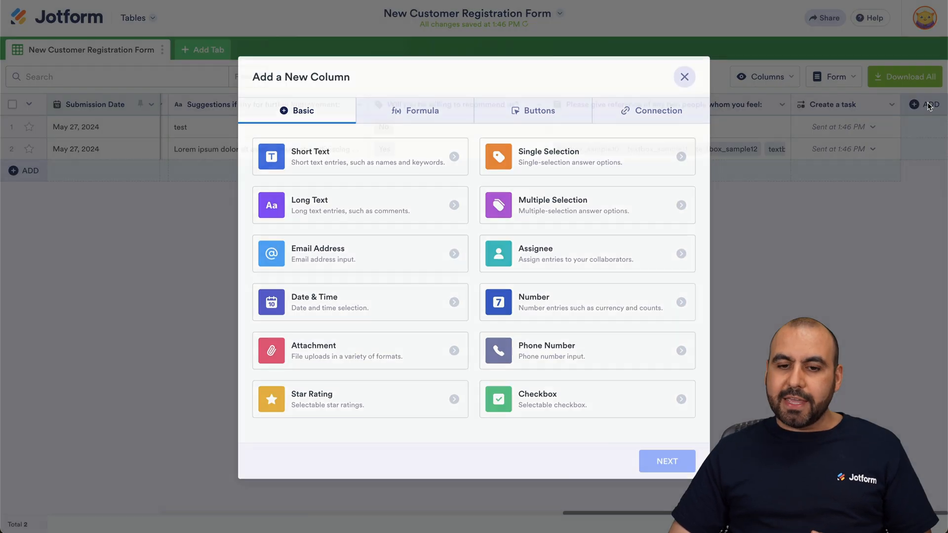
{"action": "left_click", "coordinate": [554, 118]}
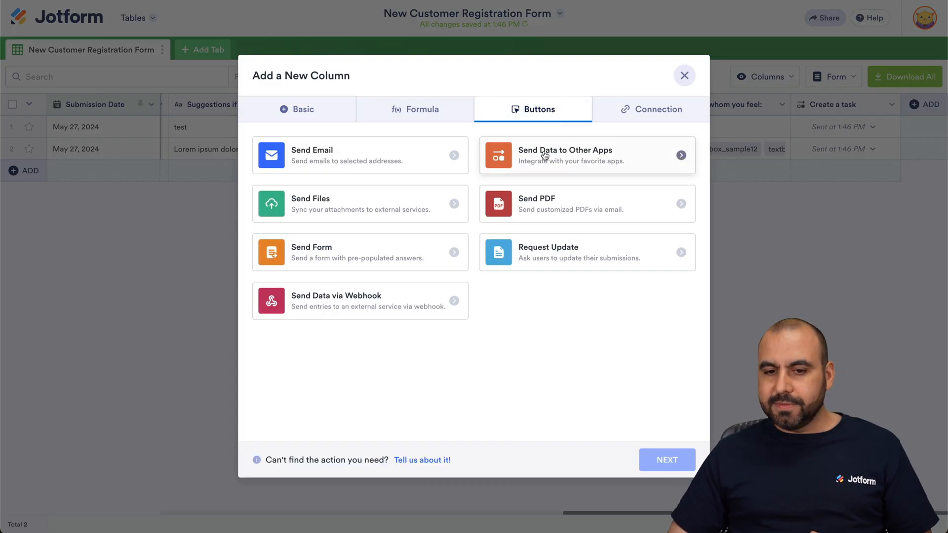
{"action": "left_click", "coordinate": [545, 156]}
{"action": "left_click", "coordinate": [667, 460]}
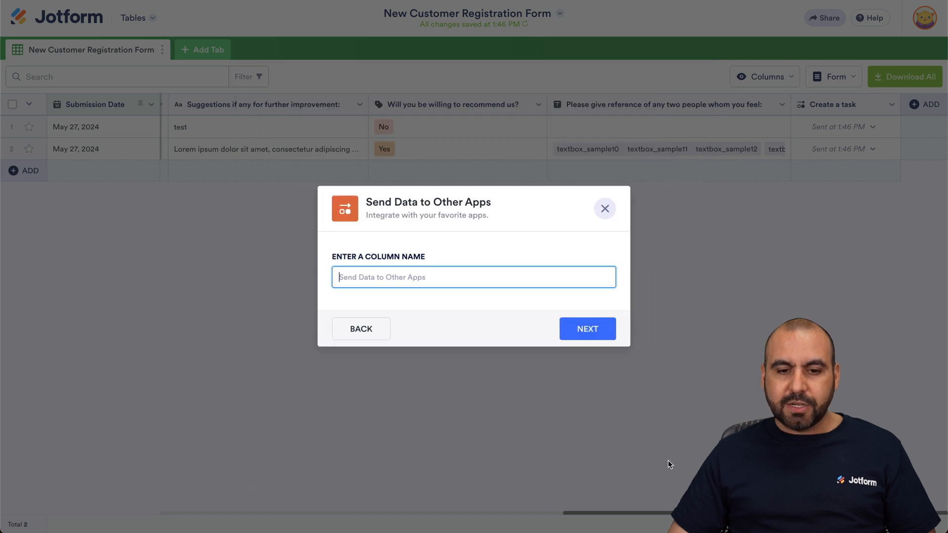
{"action": "type", "text": "Sub Task"}
{"action": "left_click", "coordinate": [607, 331]}
Edit the existing ClickUp integration and add a new Create Subtask action using Workspace as the workspace
{"action": "mouse_move", "coordinate": [583, 298]}
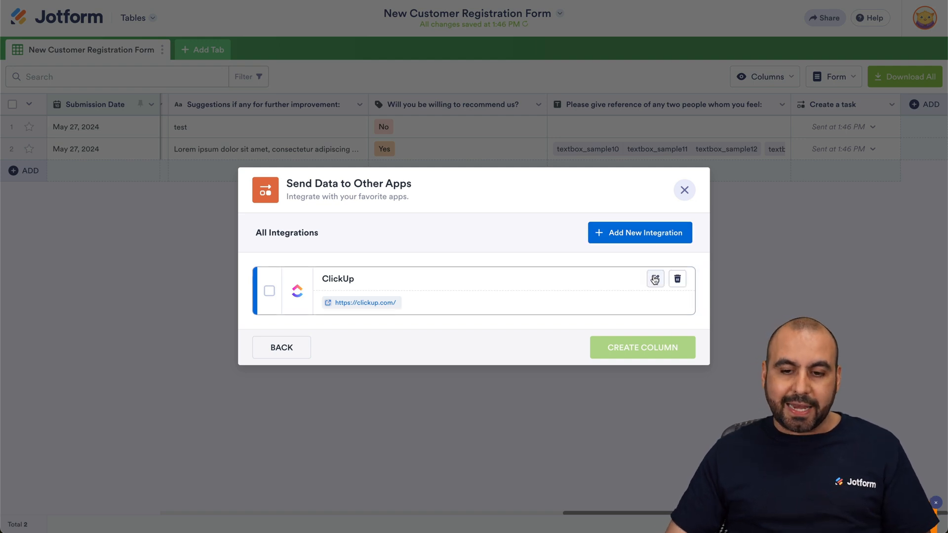
{"action": "left_click", "coordinate": [653, 277]}
{"action": "mouse_move", "coordinate": [395, 278]}
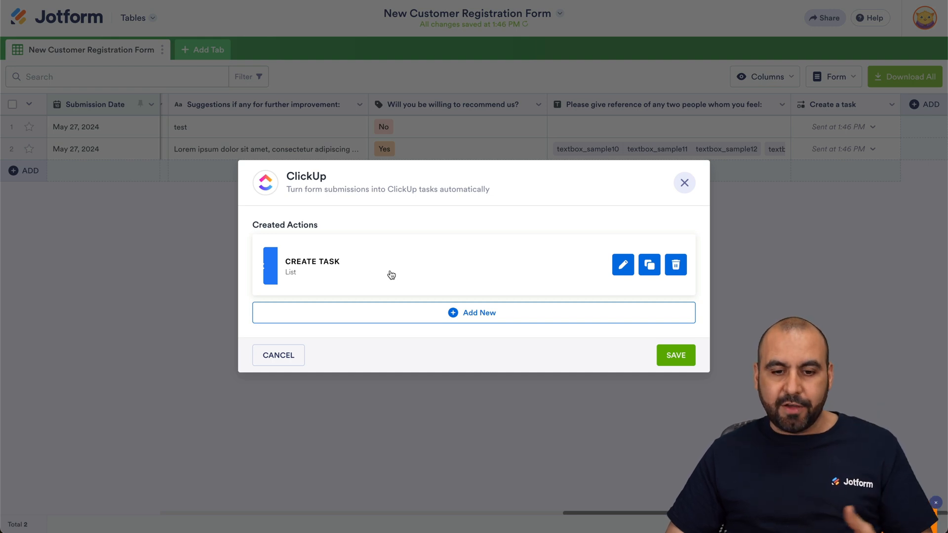
{"action": "left_click", "coordinate": [473, 319]}
{"action": "left_click", "coordinate": [361, 285]}
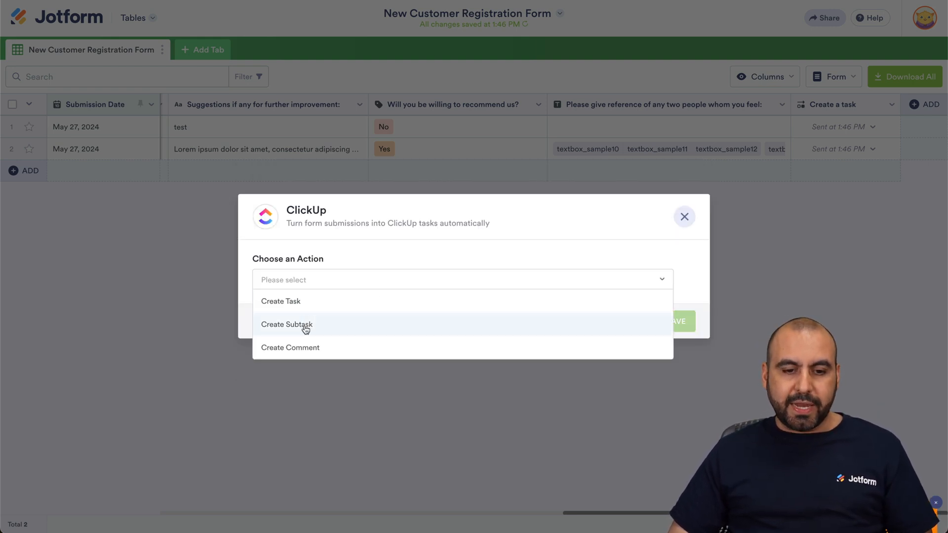
{"action": "left_click", "coordinate": [306, 328]}
{"action": "left_click", "coordinate": [356, 288]}
{"action": "left_click", "coordinate": [356, 288]}
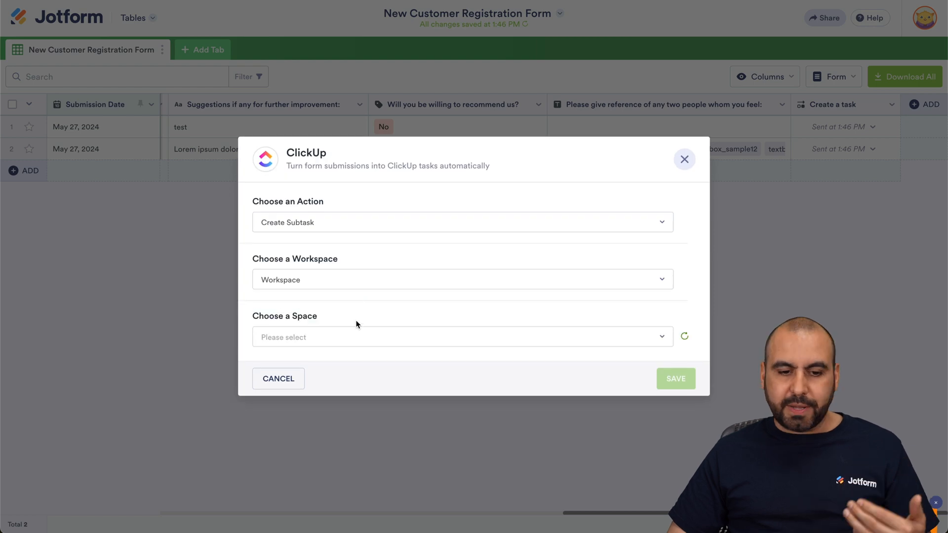
Choose the Jotform space, the folder named after the customer, and textbox_sample0 textbox_sample1 as the subtask's parent task
{"action": "left_click", "coordinate": [345, 339]}
{"action": "left_click", "coordinate": [319, 382]}
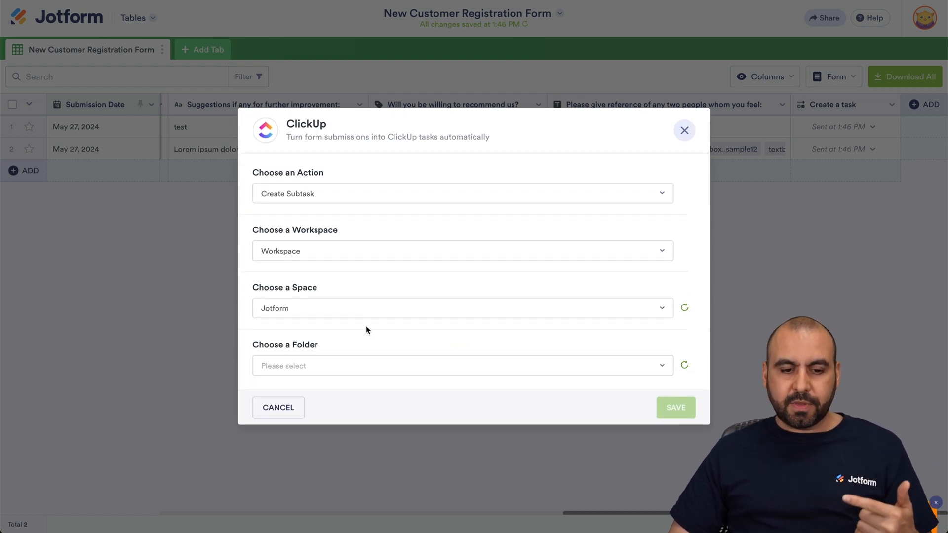
{"action": "left_click", "coordinate": [357, 368]}
{"action": "left_click", "coordinate": [321, 410]}
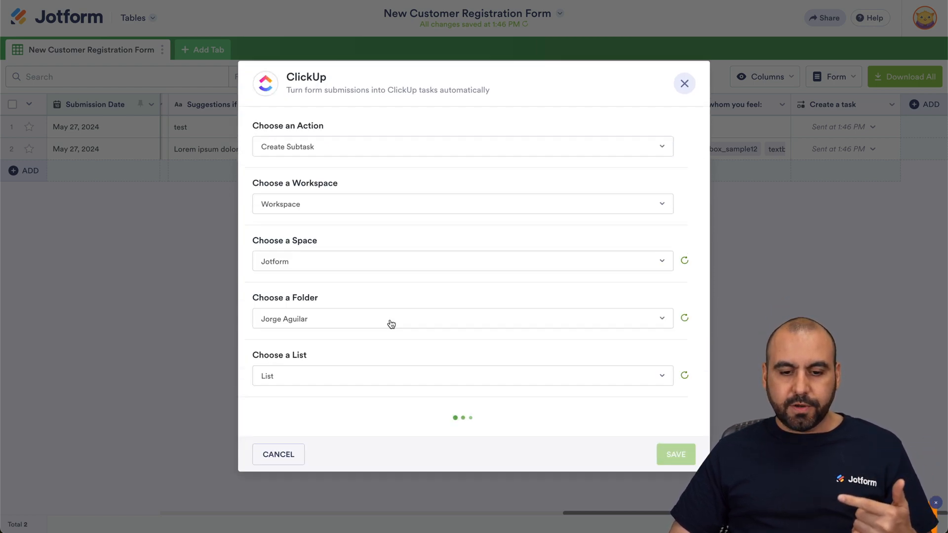
{"action": "left_click", "coordinate": [336, 424]}
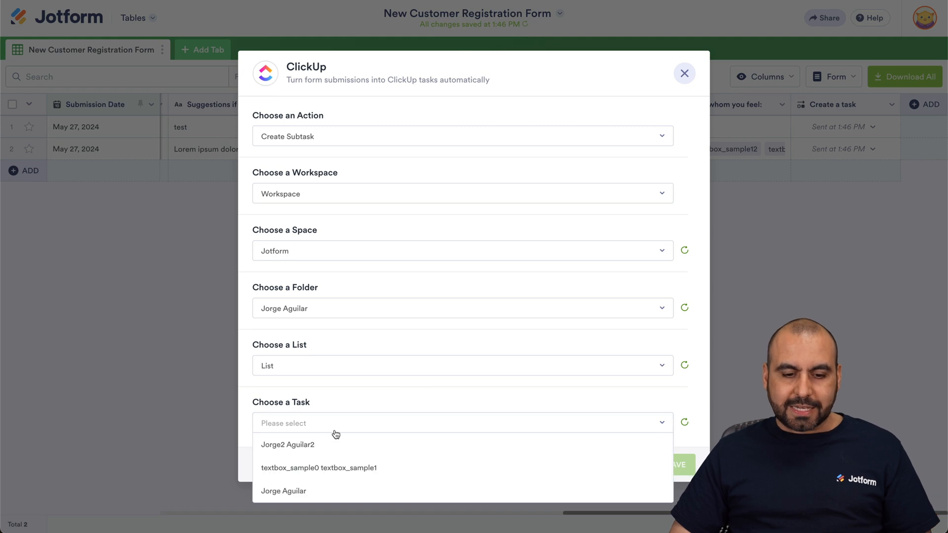
{"action": "left_click", "coordinate": [357, 469]}
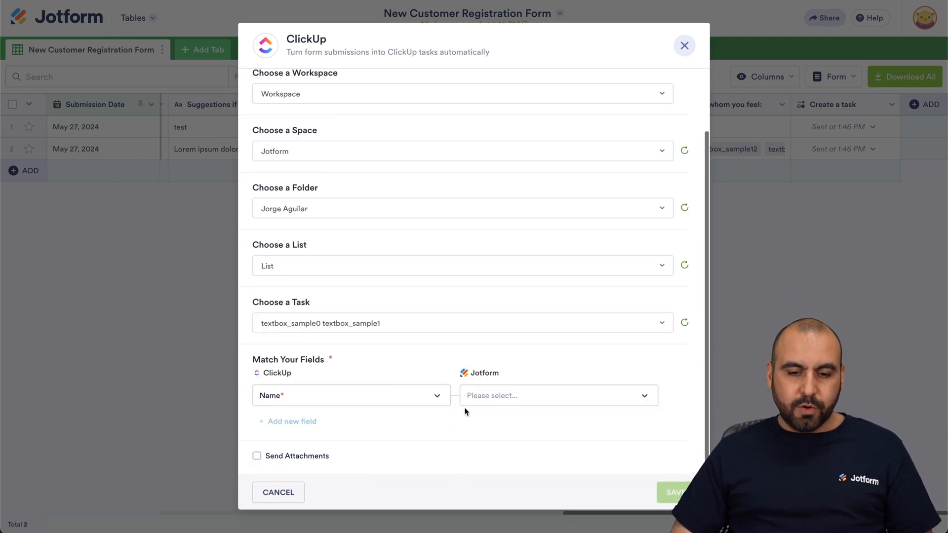
Match the subtask's Name to Full Name - First Name and its Description to Phone Number, and save the action
{"action": "left_click", "coordinate": [513, 393]}
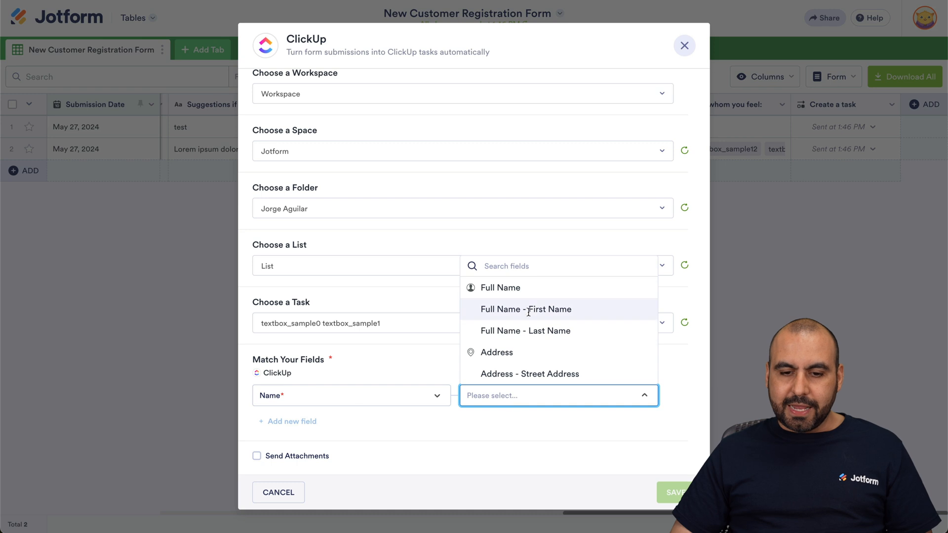
{"action": "left_click", "coordinate": [557, 310]}
{"action": "left_click", "coordinate": [306, 422]}
{"action": "left_click", "coordinate": [339, 424]}
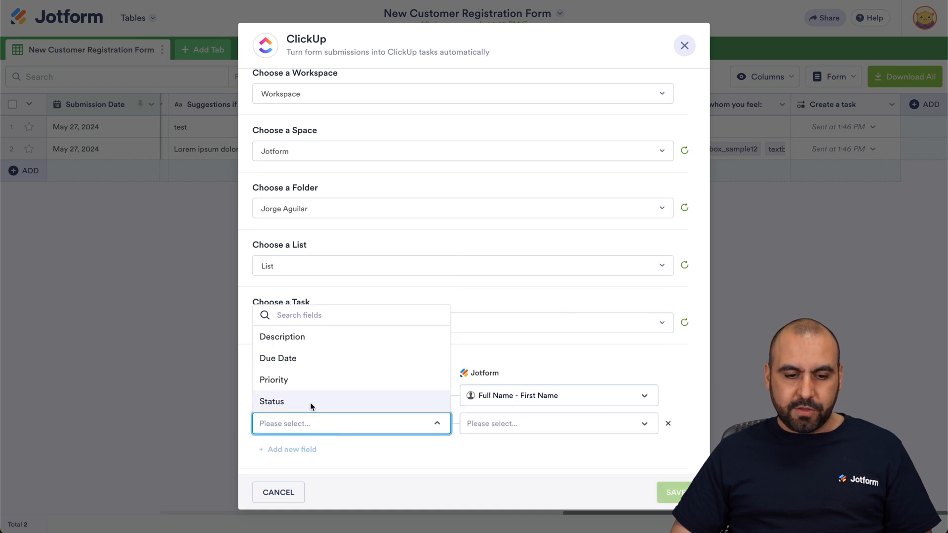
{"action": "left_click", "coordinate": [308, 336]}
{"action": "left_click", "coordinate": [567, 429]}
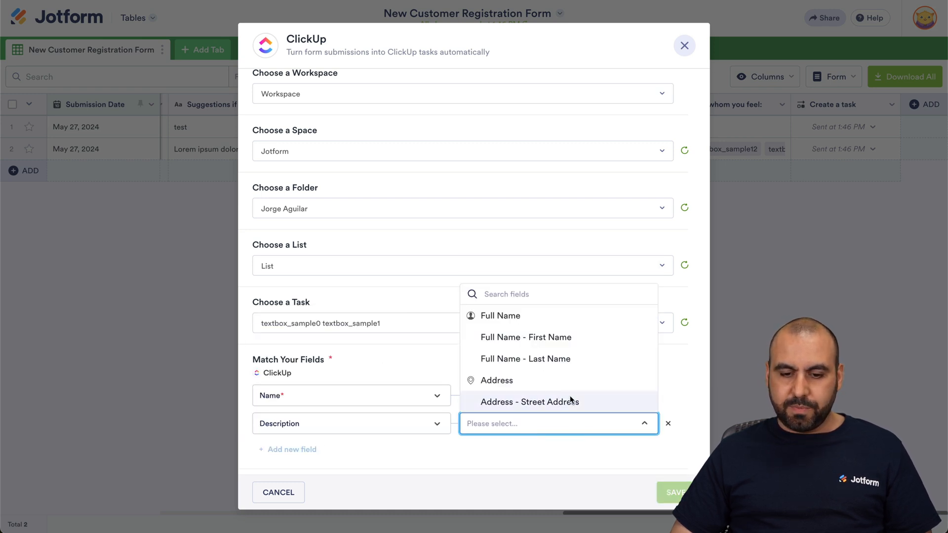
{"action": "scroll", "coordinate": [570, 395], "scroll_direction": "down", "scroll_amount": 3}
{"action": "left_click", "coordinate": [541, 346]}
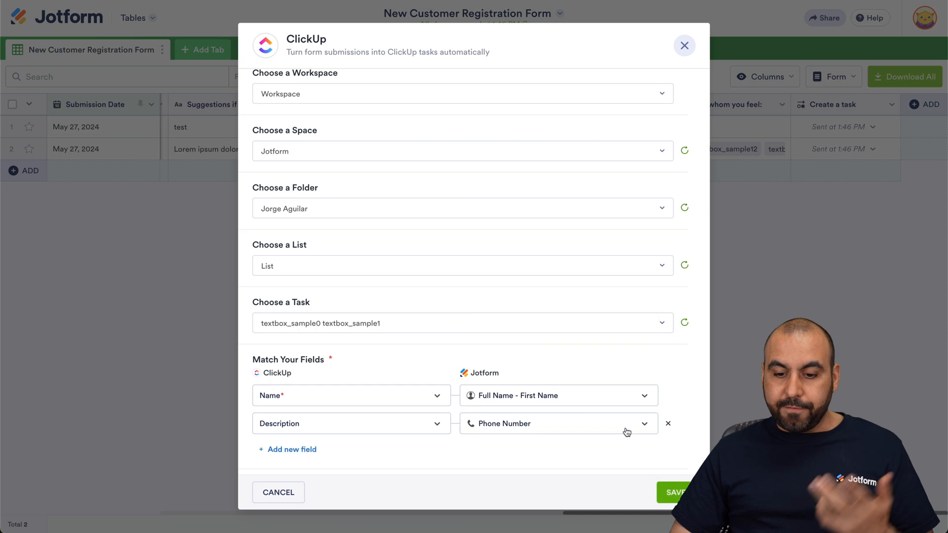
{"action": "left_click", "coordinate": [672, 490]}
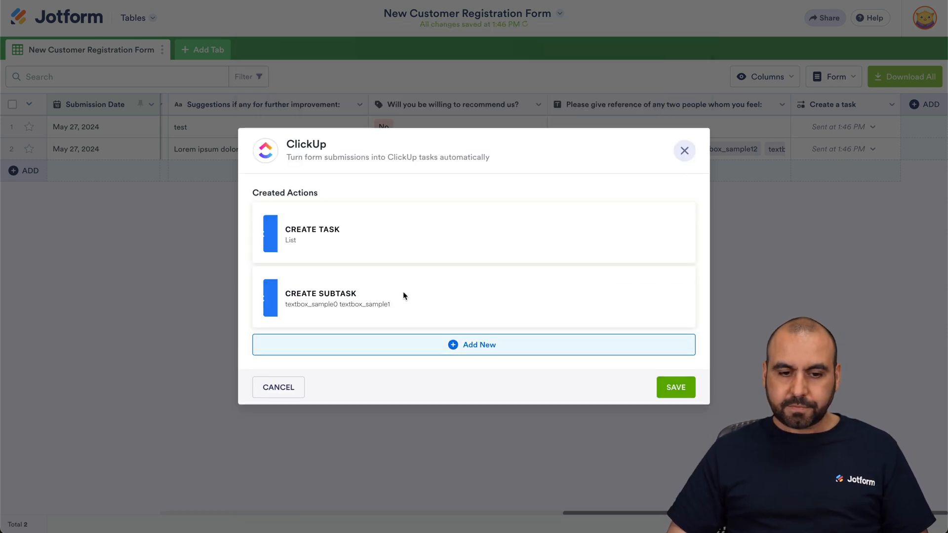
Save the ClickUp integration to create the Sub Task column, and send the first submission's data through it
{"action": "left_click", "coordinate": [679, 390]}
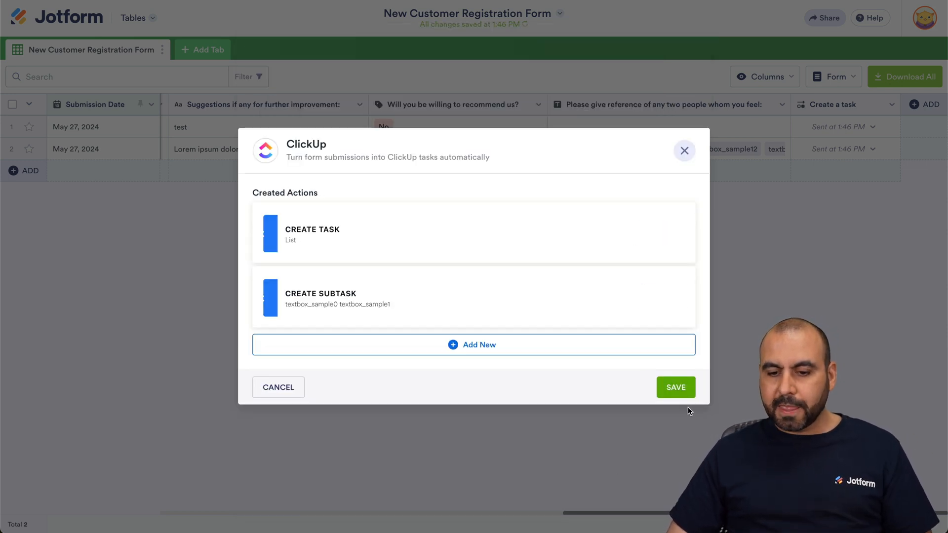
{"action": "left_click", "coordinate": [641, 347]}
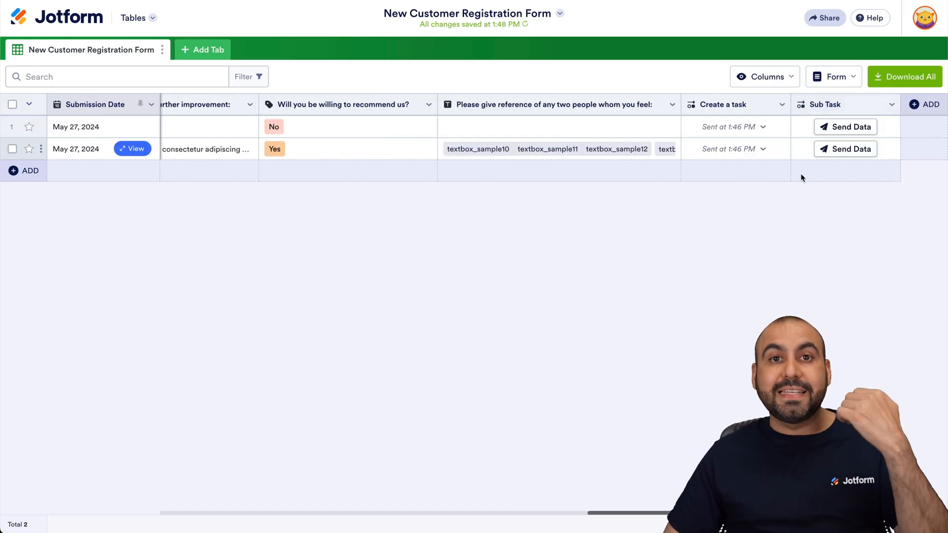
{"action": "left_click", "coordinate": [848, 127]}
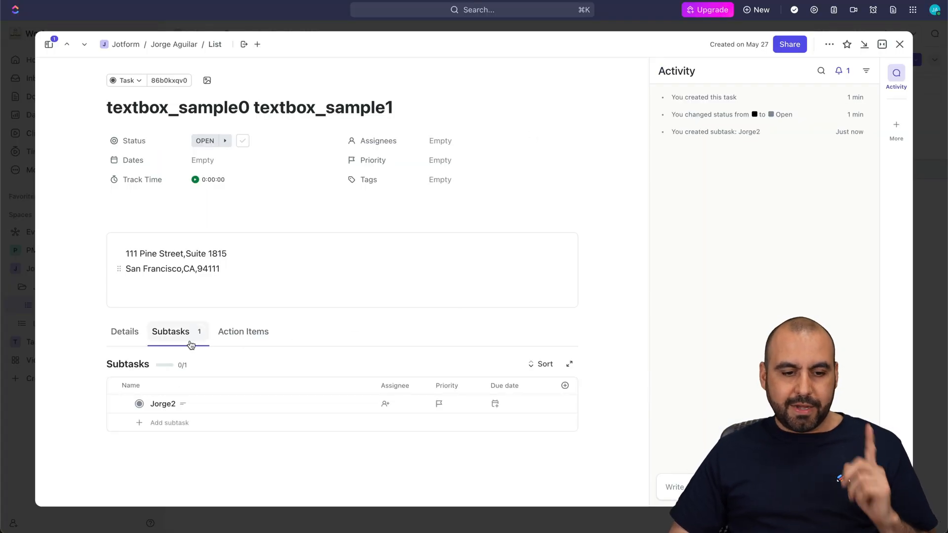
In ClickUp, open the new subtask of textbox_sample0 textbox_sample1, check its description and title, and close it
{"action": "left_click", "coordinate": [159, 408]}
{"action": "left_click_drag", "start_coordinate": [127, 273], "coordinate": [192, 273]}
{"action": "left_click", "coordinate": [192, 273]}
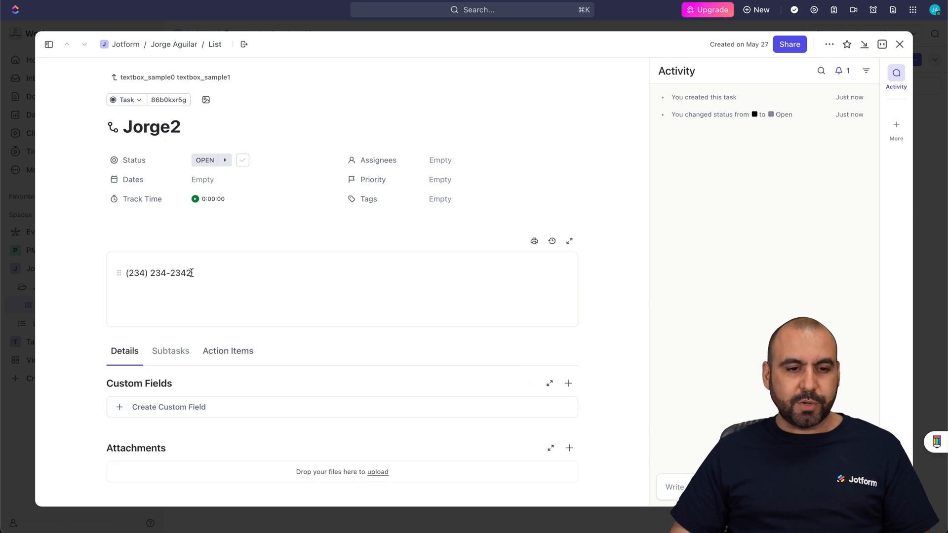
{"action": "triple_click", "coordinate": [227, 130]}
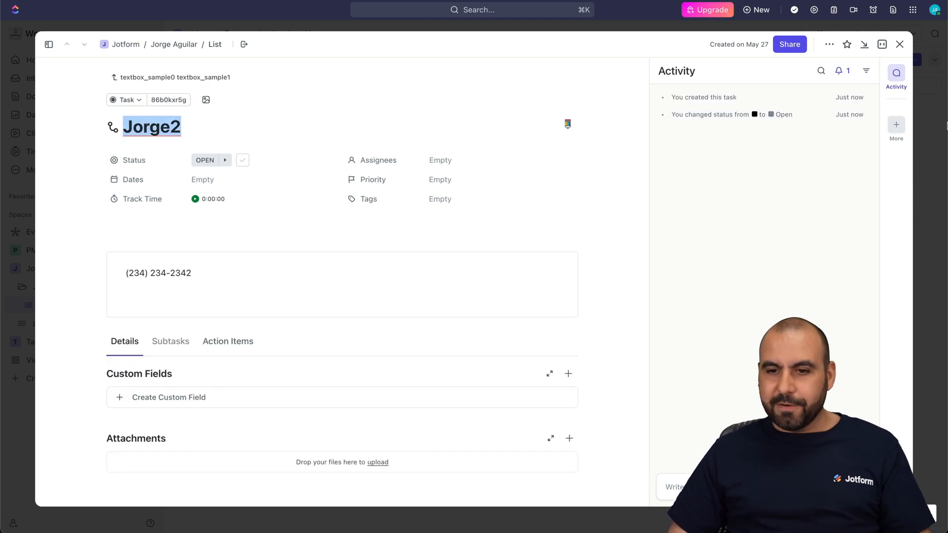
{"action": "left_click", "coordinate": [899, 44]}
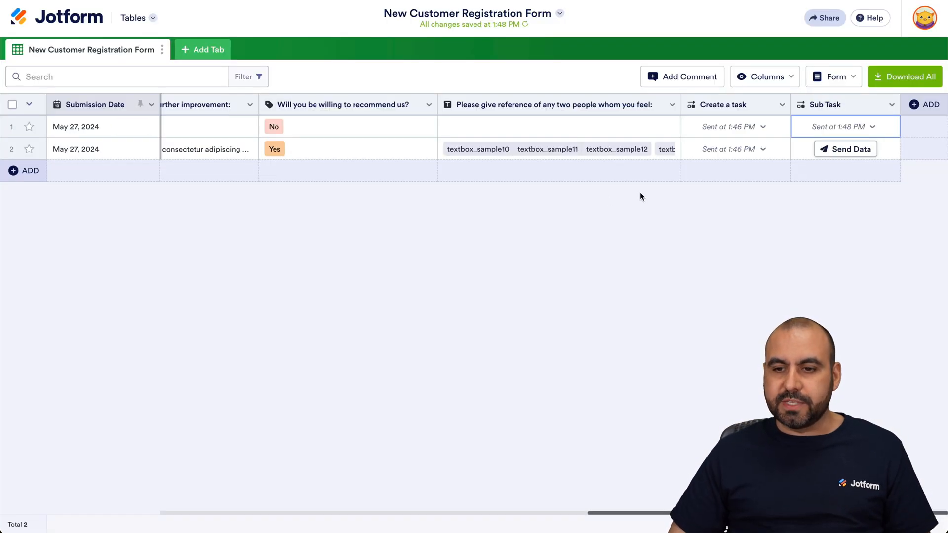
Back in Jotform Tables, set up a new Send Data to Other Apps button column named "Comment"
{"action": "left_click", "coordinate": [915, 104]}
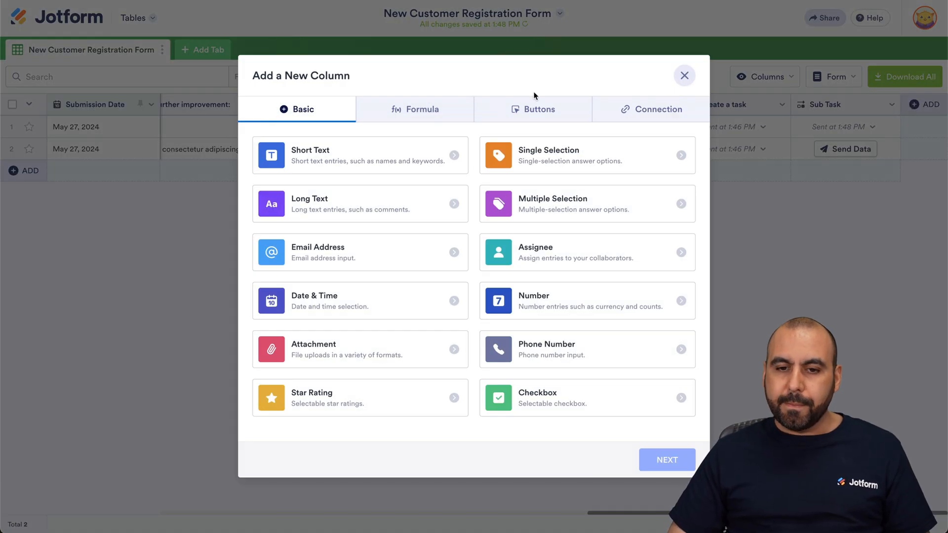
{"action": "left_click", "coordinate": [536, 109]}
{"action": "left_click", "coordinate": [597, 165]}
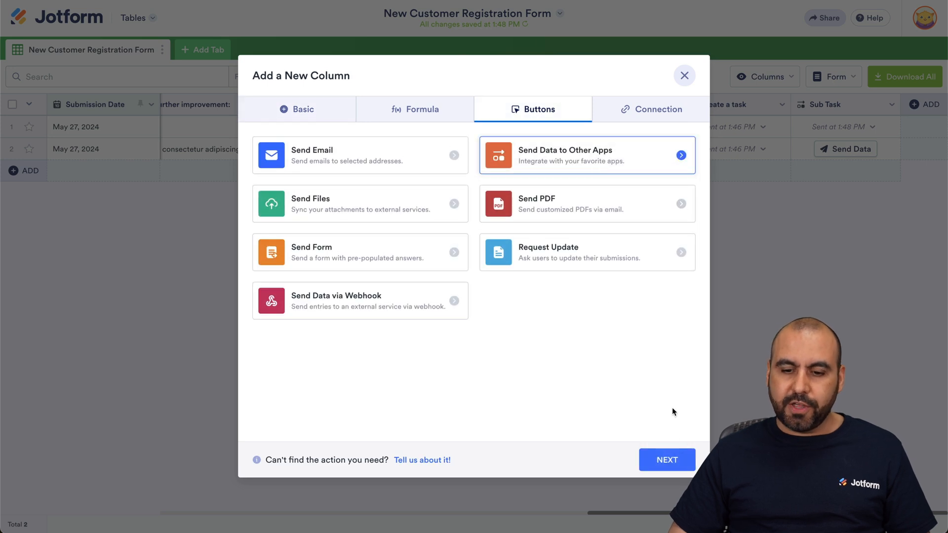
{"action": "left_click", "coordinate": [667, 460]}
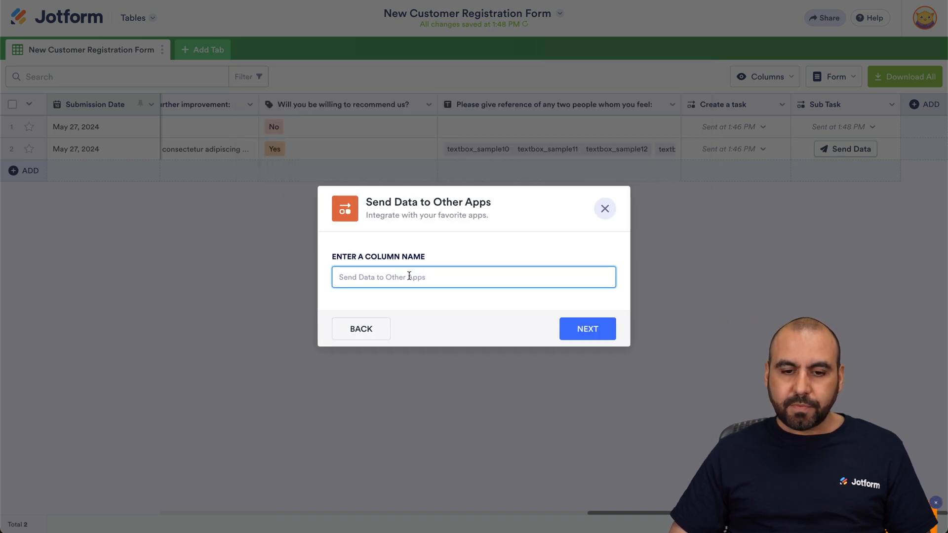
{"action": "type", "text": "Comment"}
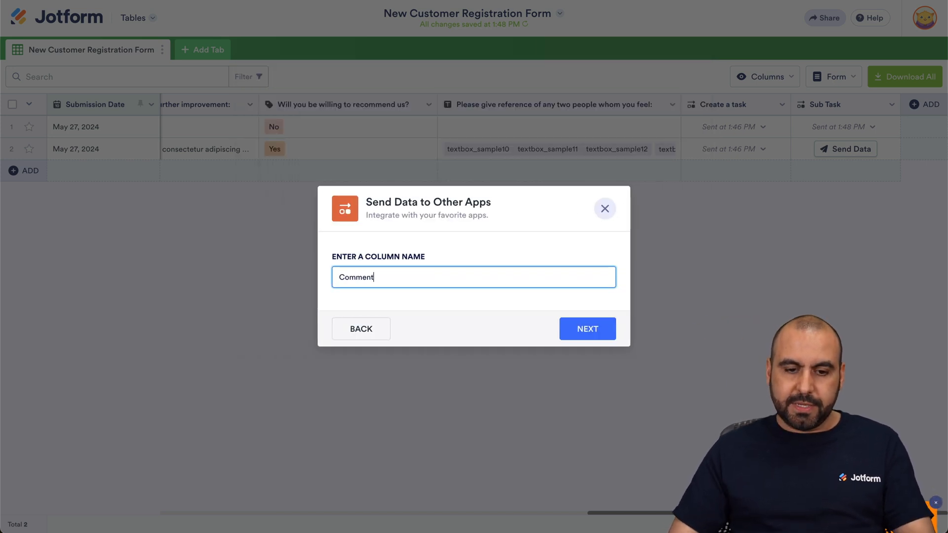
{"action": "left_click", "coordinate": [582, 329]}
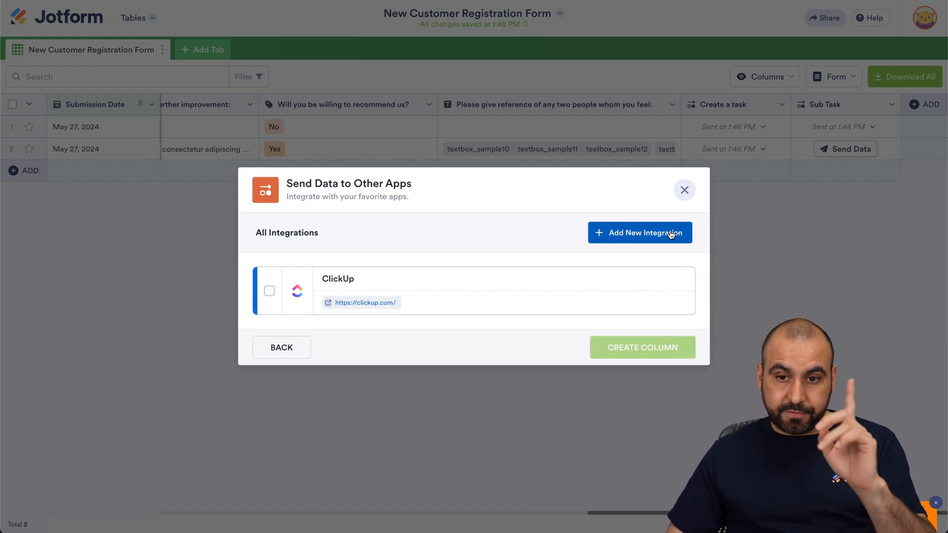
Edit the existing ClickUp integration and add a new Create Comment action
{"action": "left_click", "coordinate": [660, 276]}
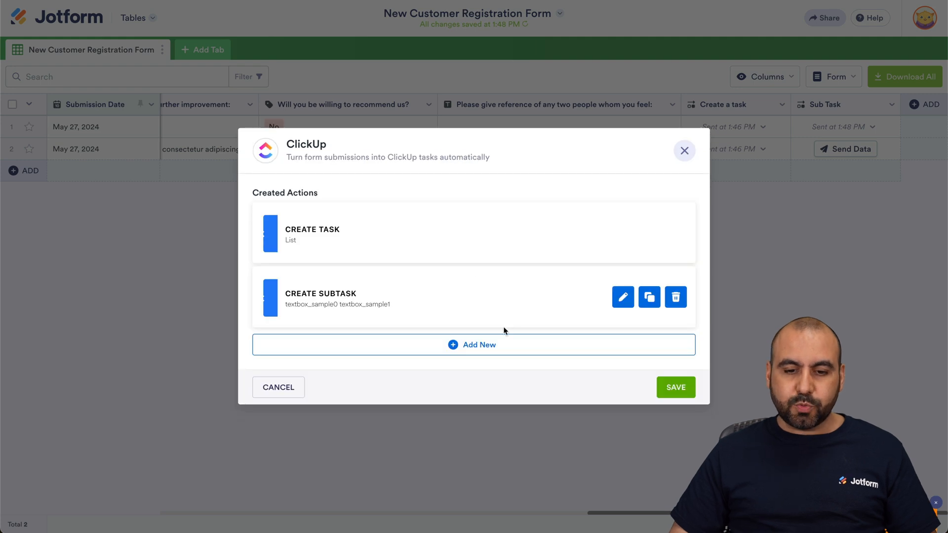
{"action": "left_click", "coordinate": [478, 344]}
{"action": "left_click", "coordinate": [366, 285]}
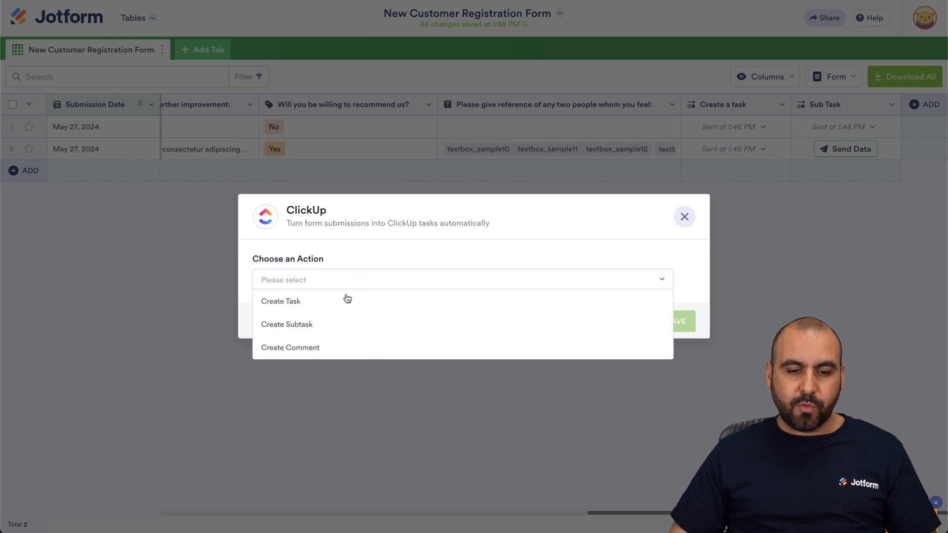
{"action": "left_click", "coordinate": [282, 348]}
Choose the Jotform space, the folder named after the customer, and textbox_sample0 textbox_sample1 as the task for the comment
{"action": "left_click", "coordinate": [375, 340]}
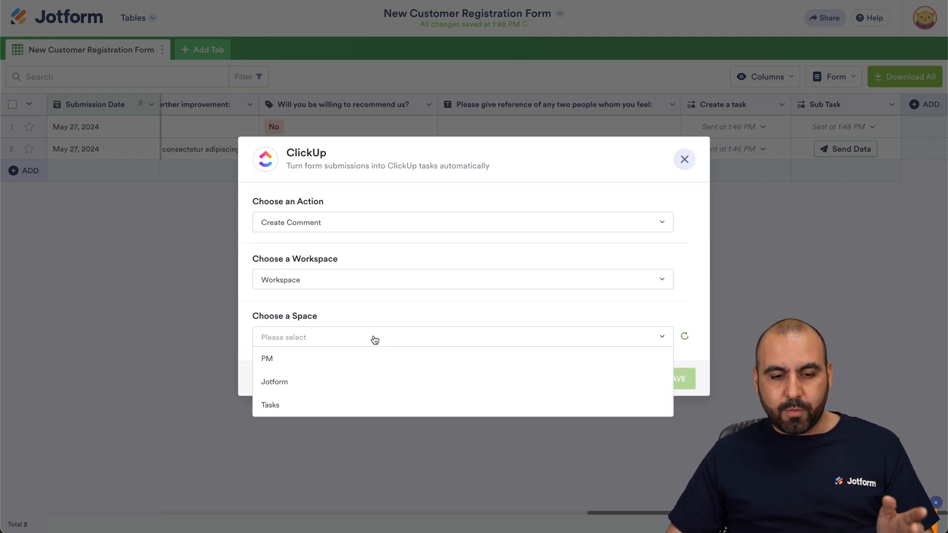
{"action": "left_click", "coordinate": [320, 380]}
{"action": "left_click", "coordinate": [375, 366]}
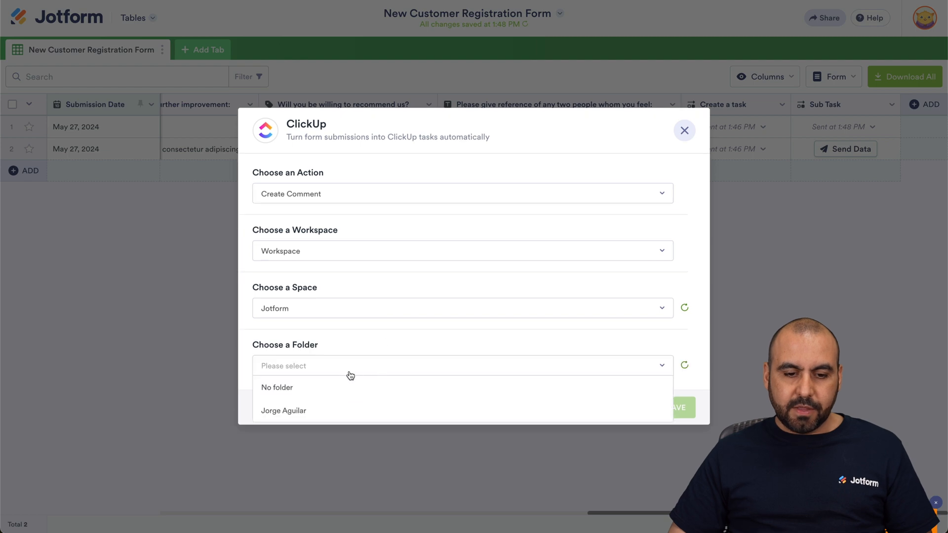
{"action": "left_click", "coordinate": [320, 412]}
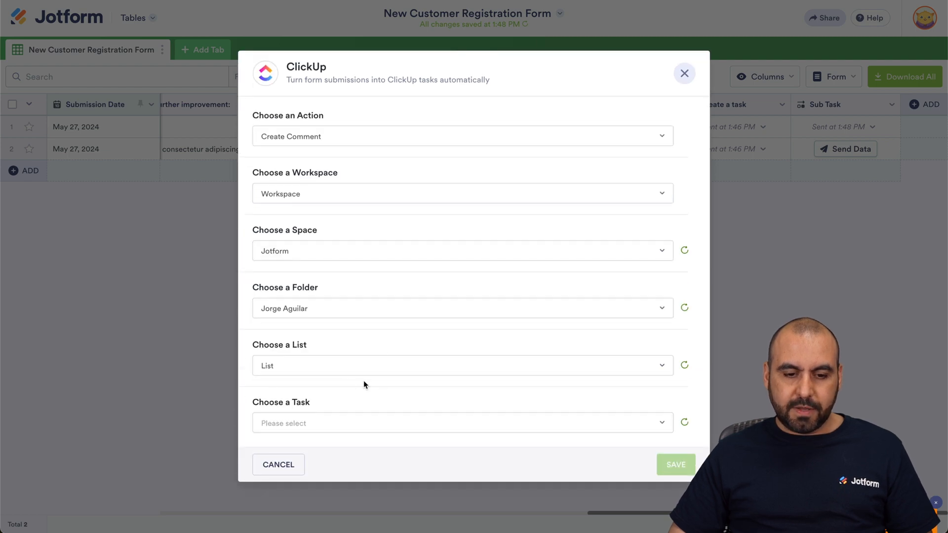
{"action": "left_click", "coordinate": [329, 421]}
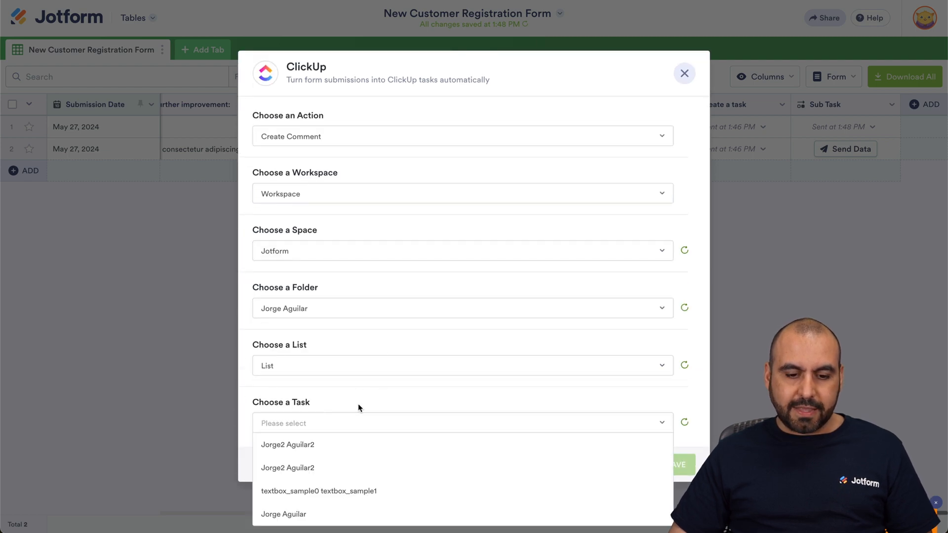
{"action": "left_click", "coordinate": [371, 491]}
Insert the E-mail form field as the comment's content and save the Create Comment action
{"action": "left_click", "coordinate": [381, 449]}
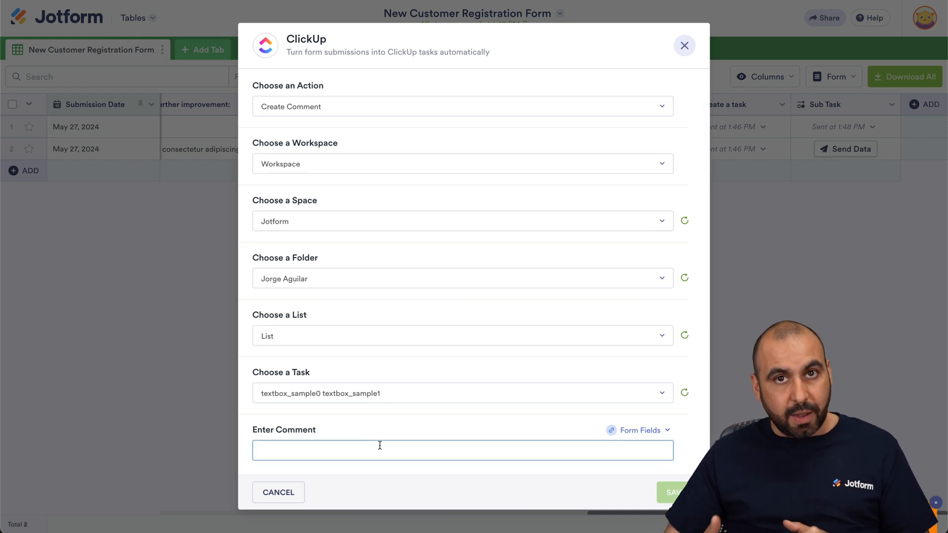
{"action": "left_click", "coordinate": [634, 432]}
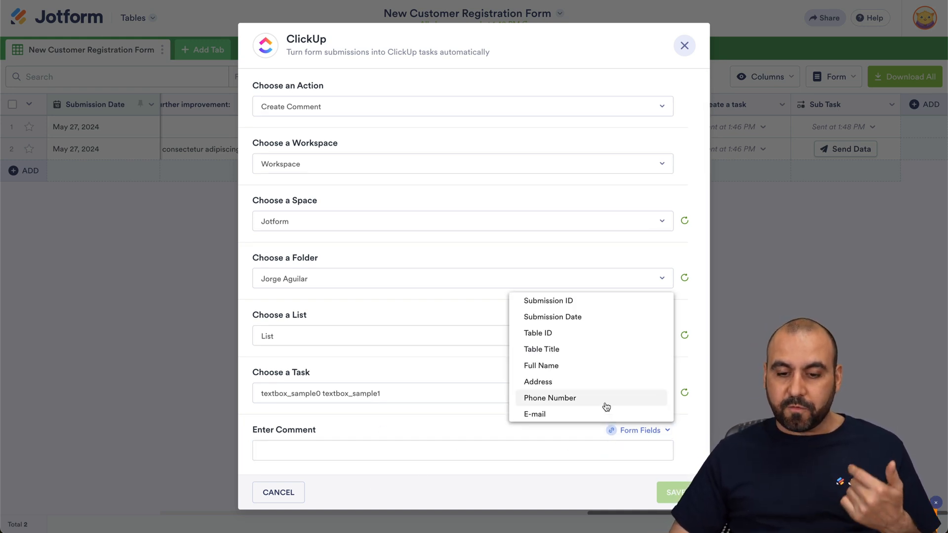
{"action": "scroll", "coordinate": [604, 407], "scroll_direction": "down", "scroll_amount": 3}
{"action": "left_click", "coordinate": [556, 318]}
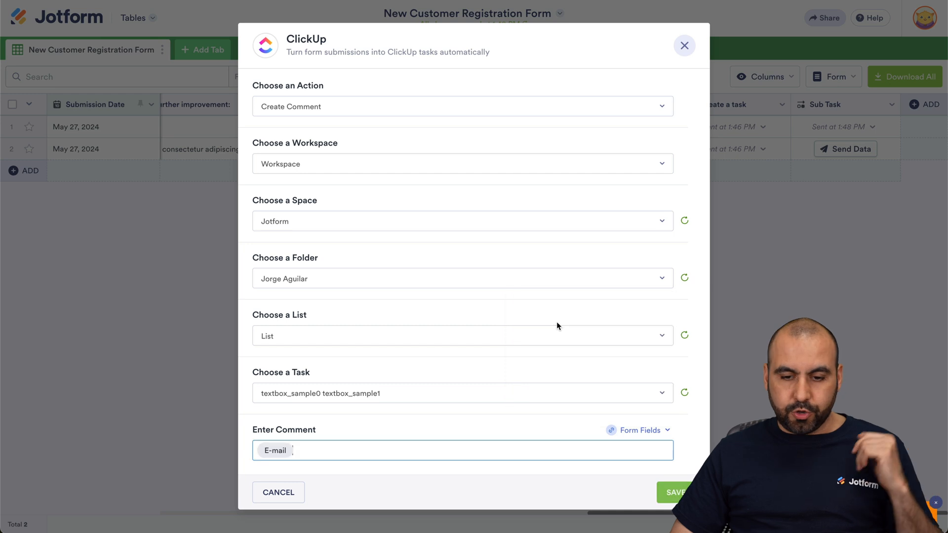
{"action": "left_click", "coordinate": [673, 491]}
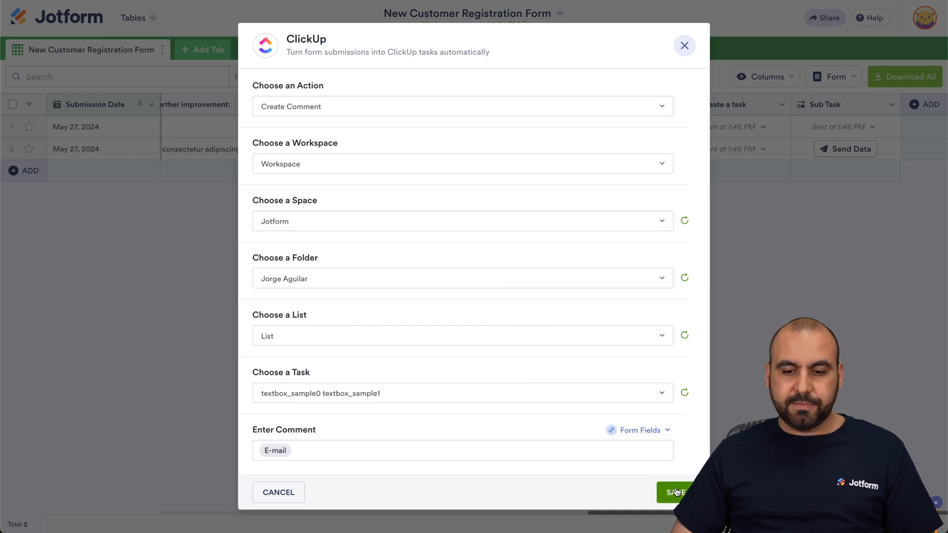
Save the integration to create the Comment column, and send the first submission's data through it
{"action": "left_click", "coordinate": [674, 420]}
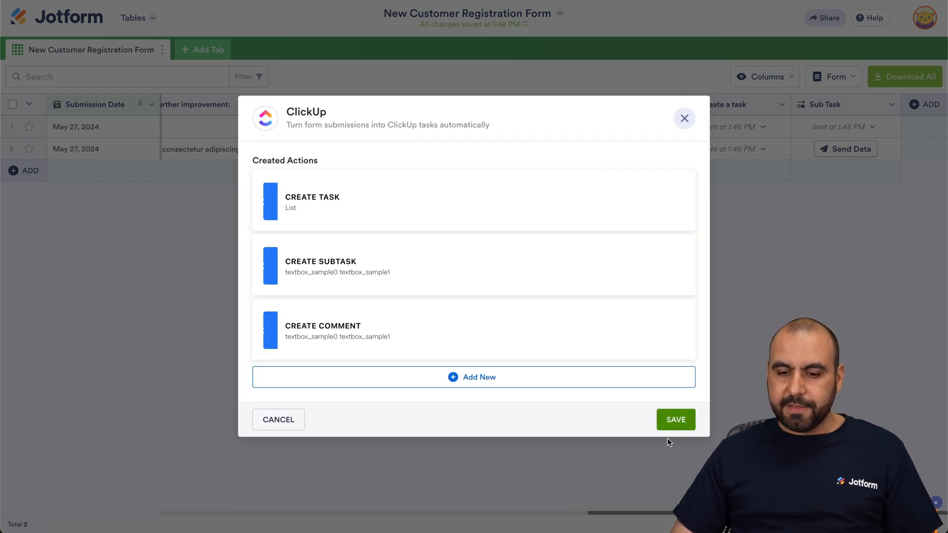
{"action": "left_click", "coordinate": [675, 349]}
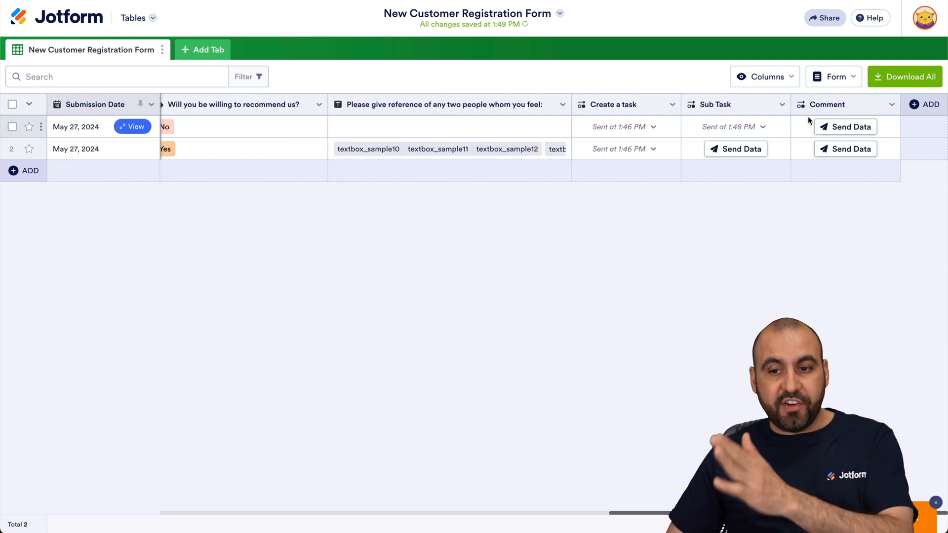
{"action": "left_click", "coordinate": [851, 130]}
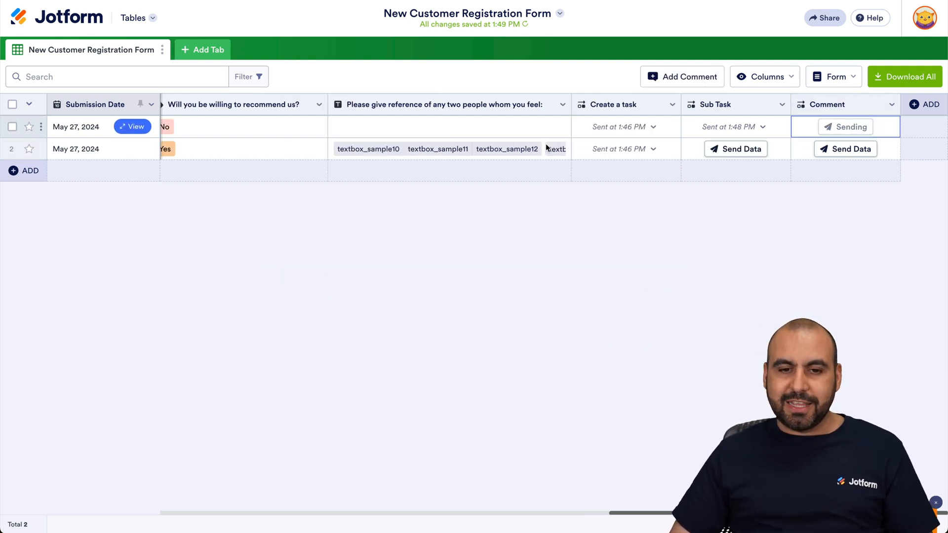
Switch to ClickUp and open the task textbox_sample0 textbox_sample1 to check its comments
{"action": "scroll", "coordinate": [494, 138], "scroll_direction": "left", "scroll_amount": 10}
{"action": "scroll", "coordinate": [440, 137], "scroll_direction": "left", "scroll_amount": 8}
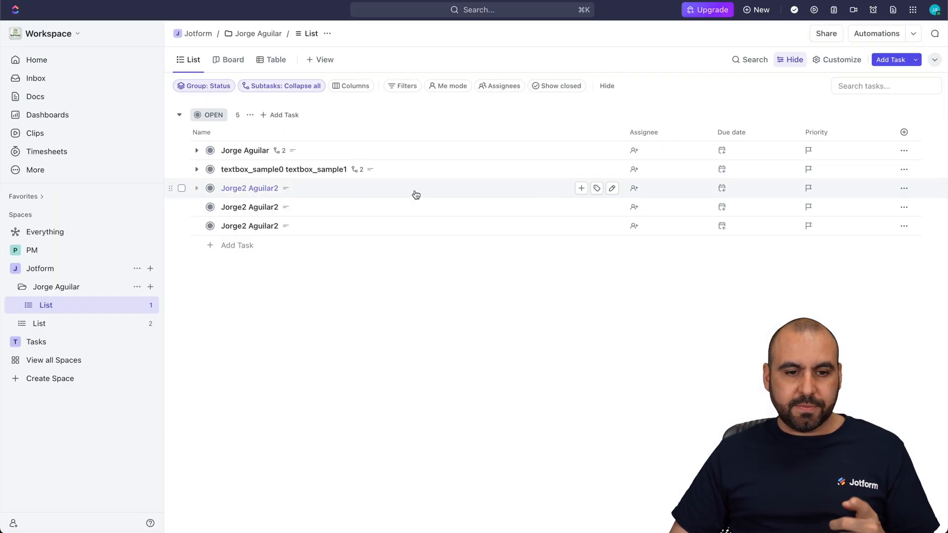
{"action": "left_click", "coordinate": [290, 170]}
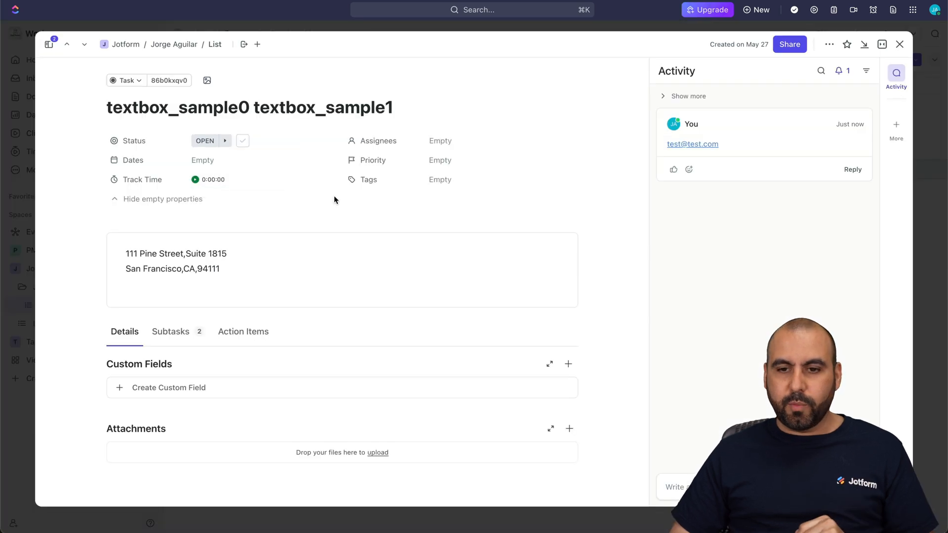